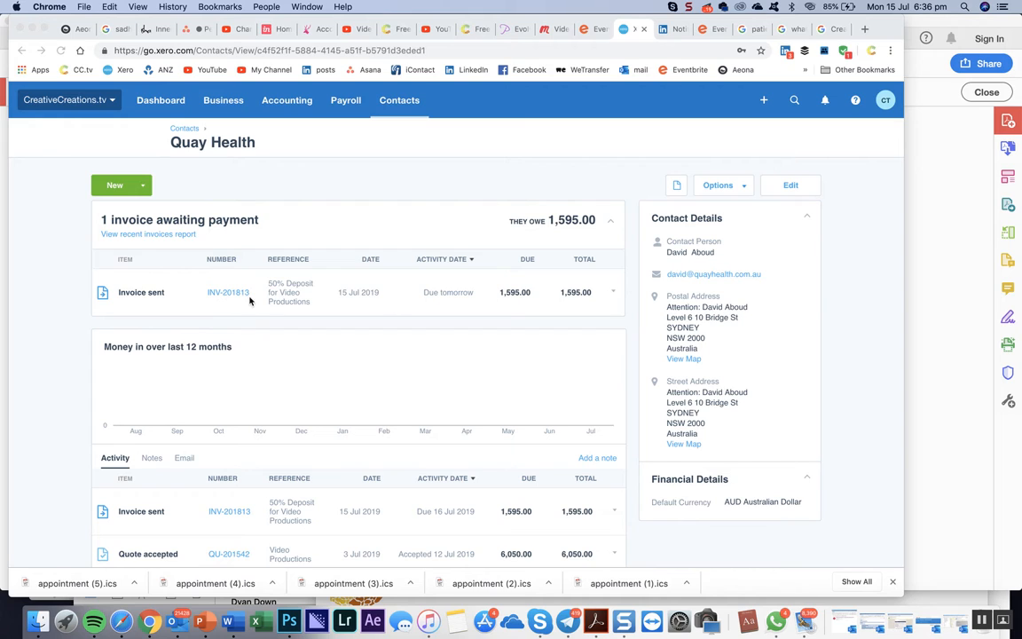
# - Open Quay Health's invoice awaiting payment to review its line items, and return to the contact page
pyautogui.click(238, 297)
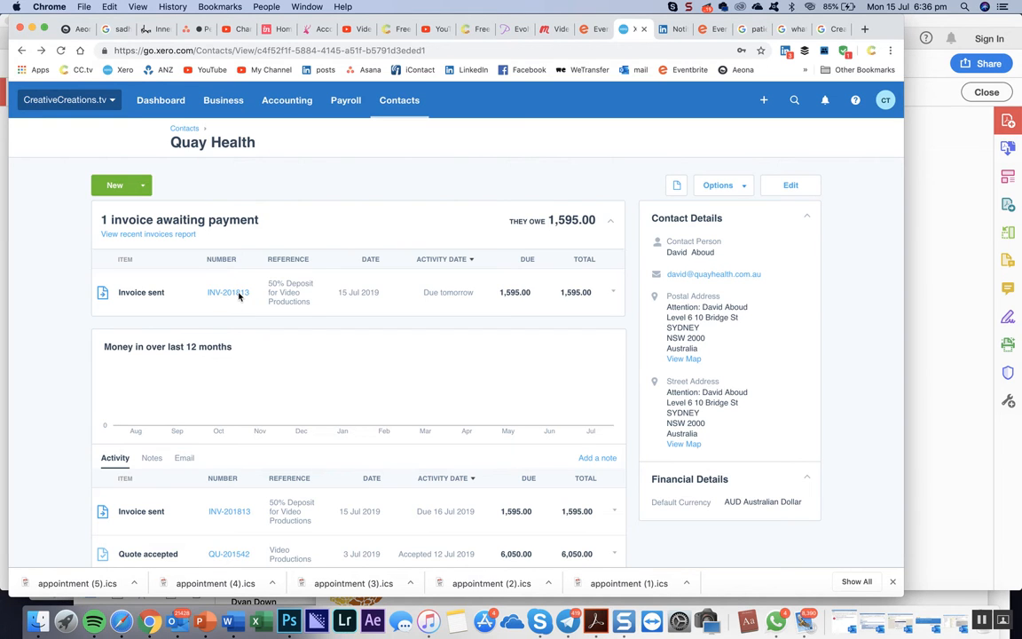
pyautogui.click(238, 296)
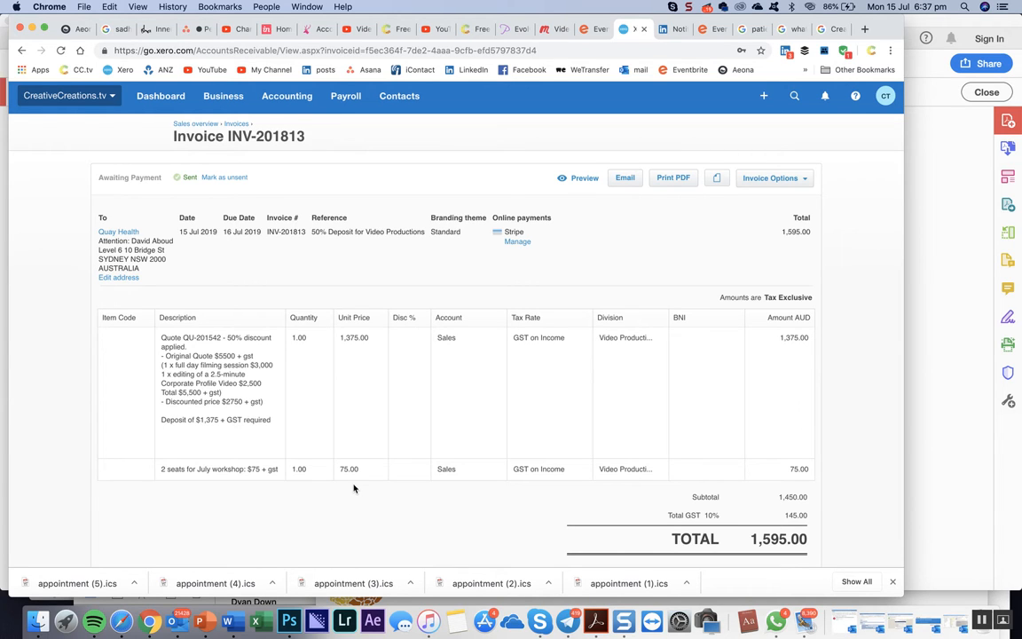
pyautogui.click(18, 52)
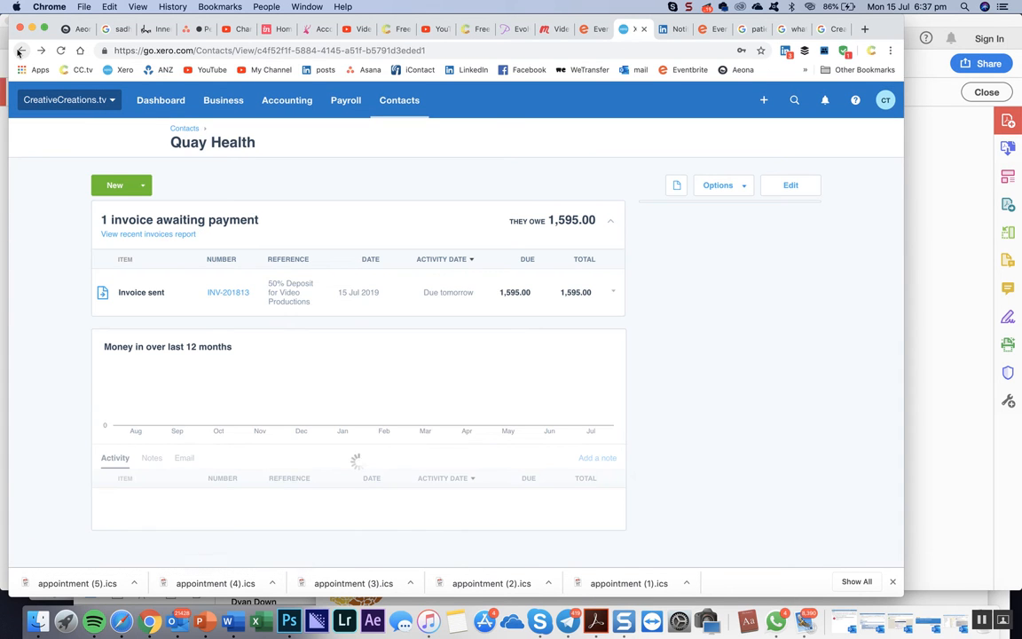
# - Open Quay Health's accepted quote and copy its contents to a new draft invoice without marking the quote as invoiced
pyautogui.scroll(-2, 296, 483)
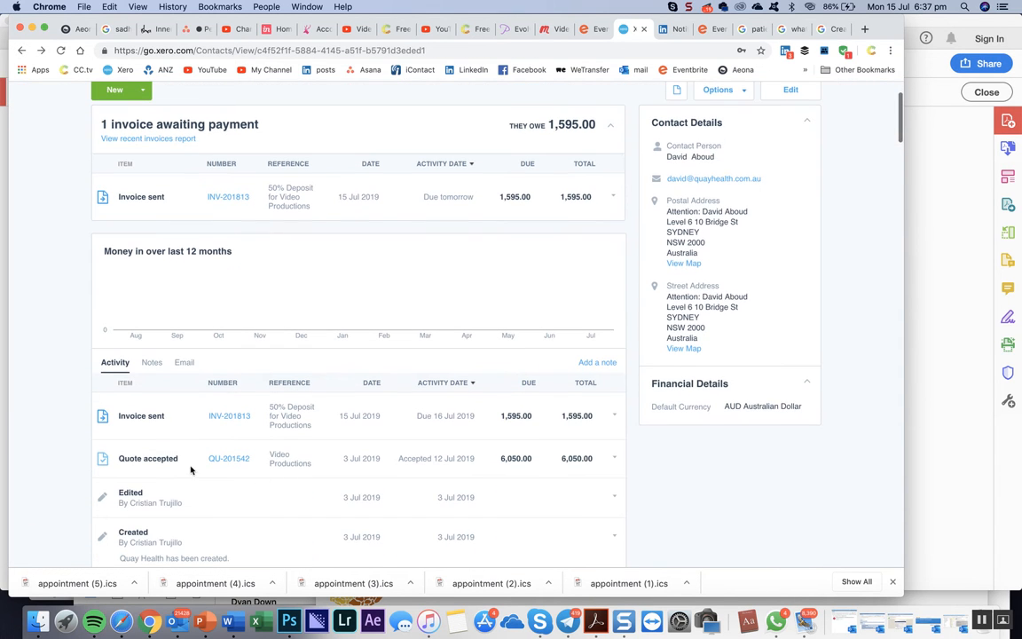
pyautogui.click(228, 459)
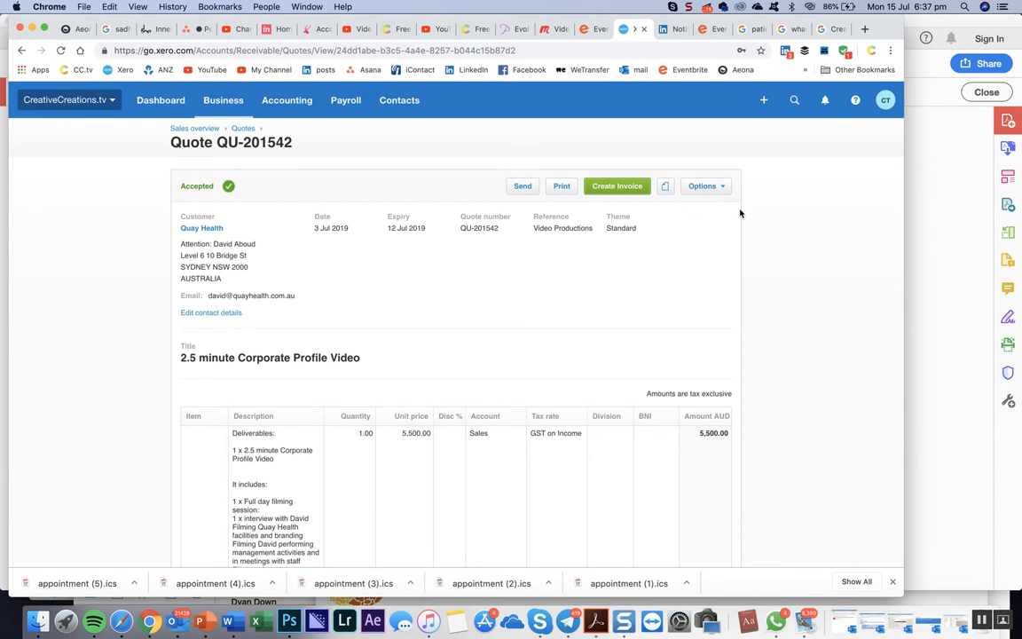
pyautogui.click(720, 186)
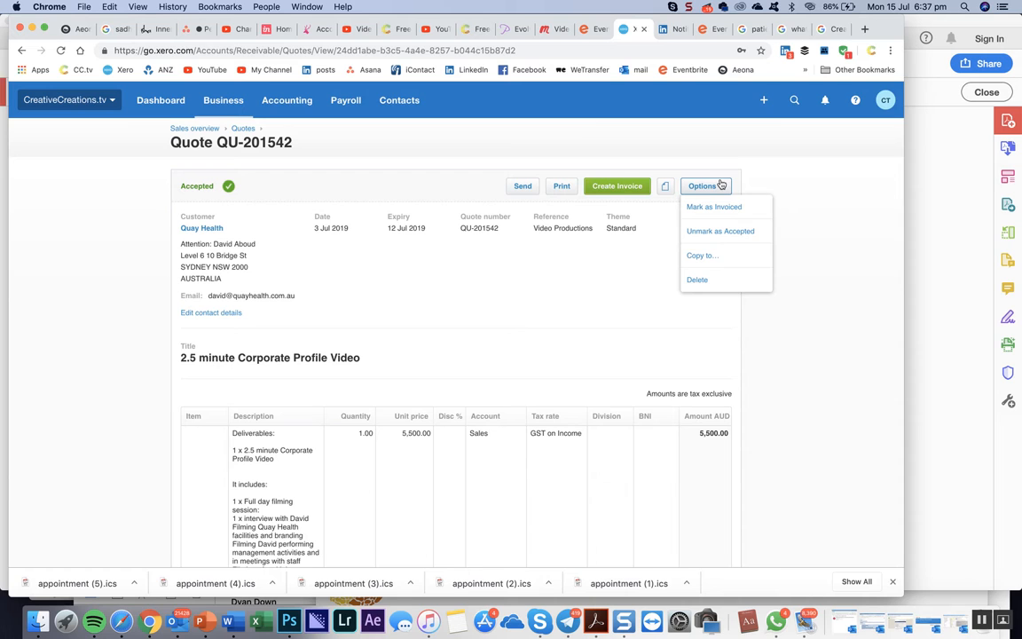
pyautogui.click(701, 255)
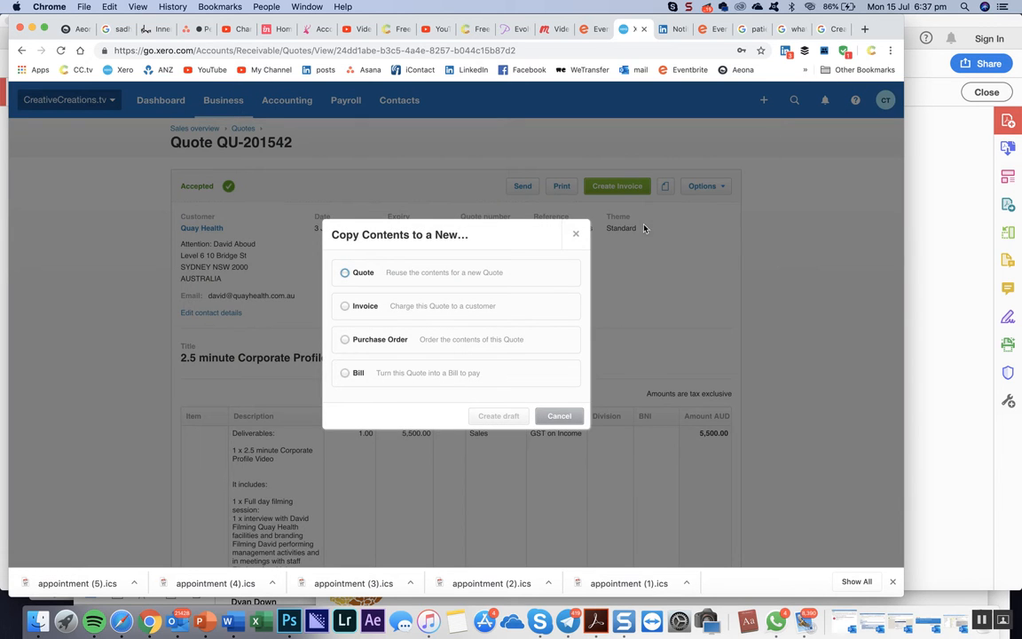
pyautogui.click(359, 305)
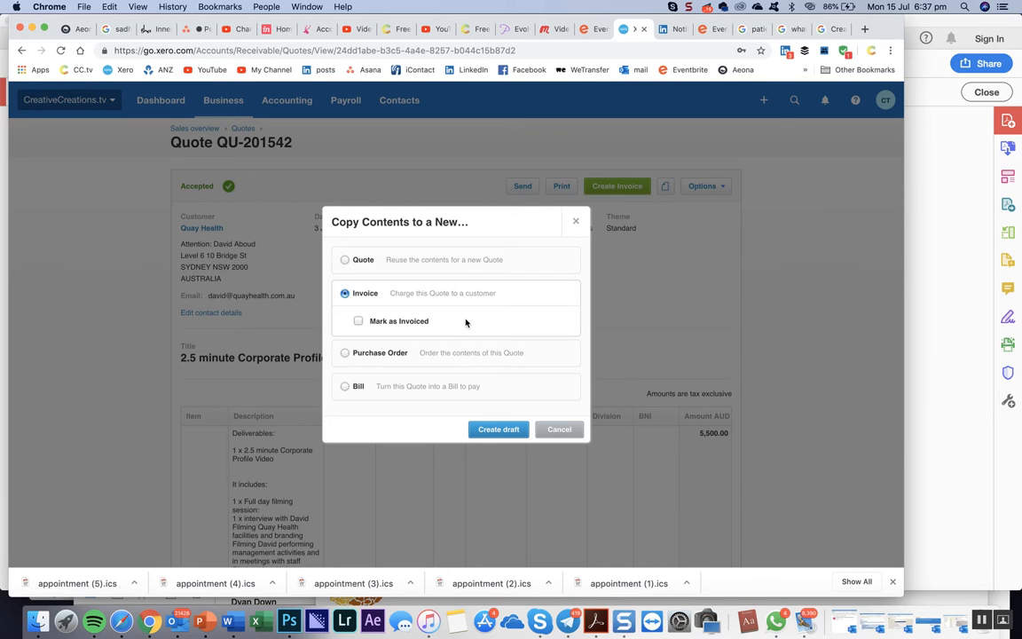
pyautogui.click(503, 430)
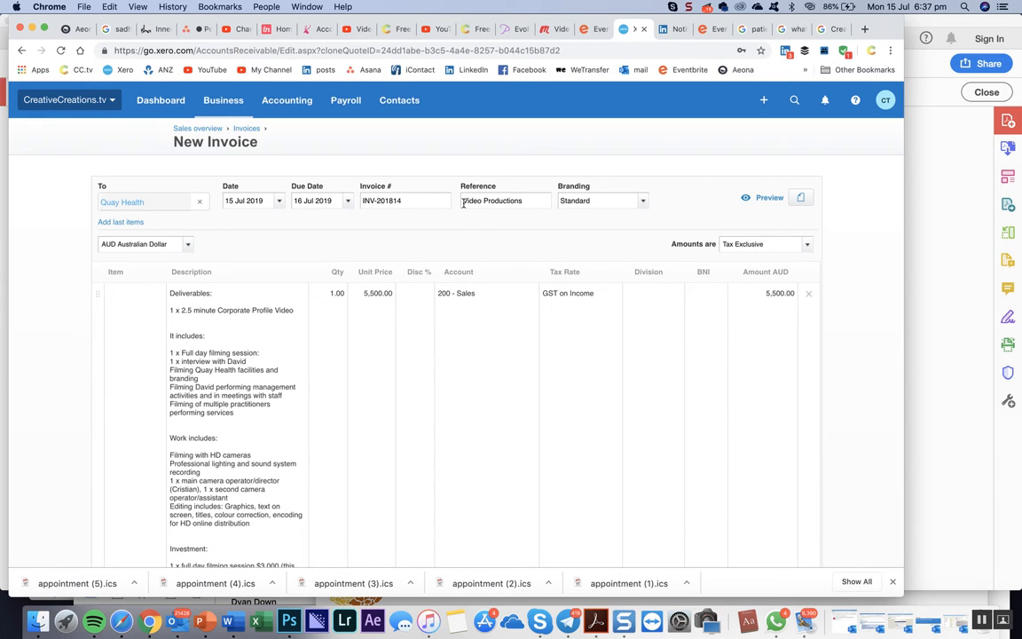
# - Prefix the invoice reference with "50% Deposit:" and put "50% Deposit for:" above "Deliverables:" in the line description, followed by a blank line
pyautogui.click(462, 204)
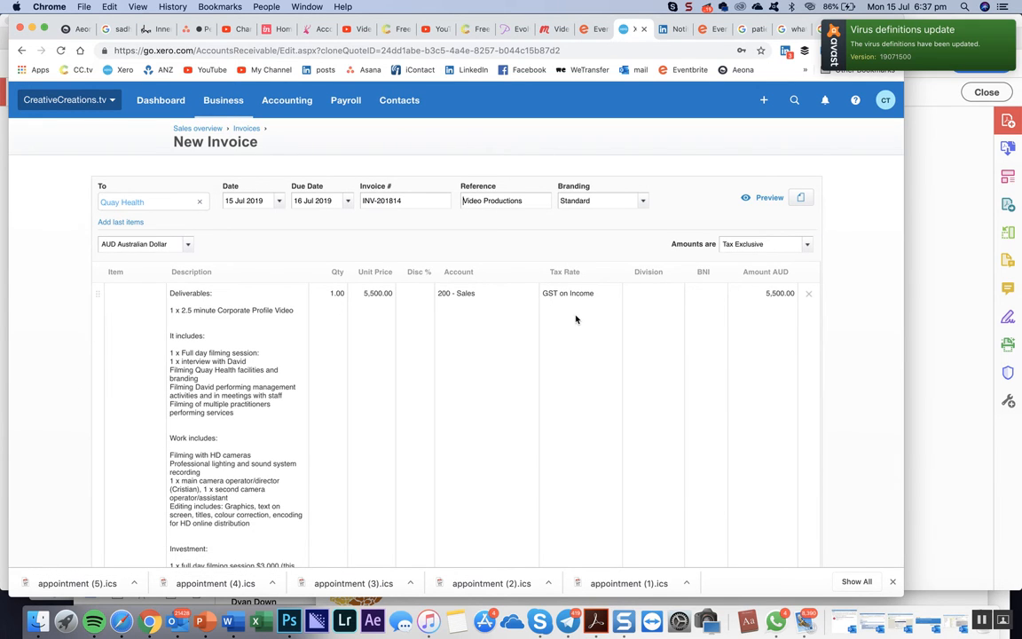
pyautogui.write('50% Deposit:')
pyautogui.click(173, 295)
pyautogui.scroll(10, 169, 299)
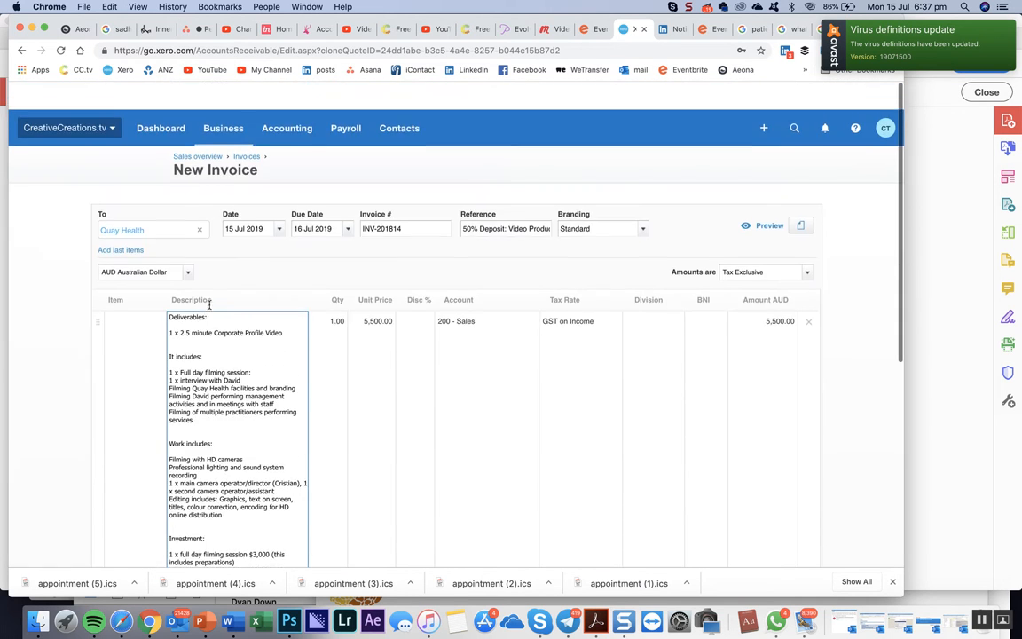
pyautogui.click(168, 290)
pyautogui.write('50% d')
pyautogui.press('BackSpace')
pyautogui.write('Deposit')
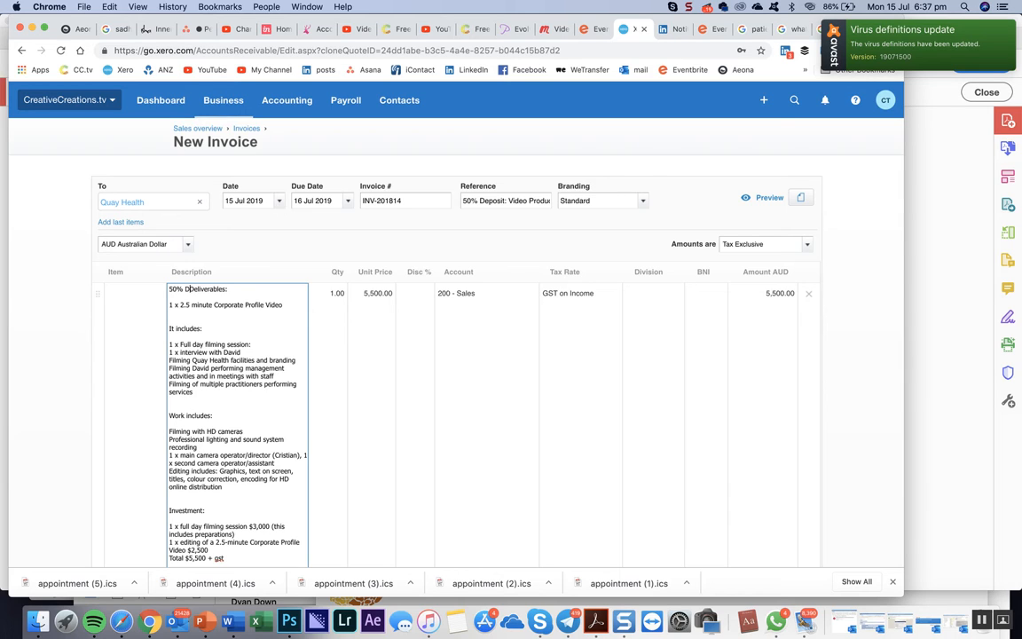
pyautogui.write(' for:')
pyautogui.press('Return')
pyautogui.press('Return')
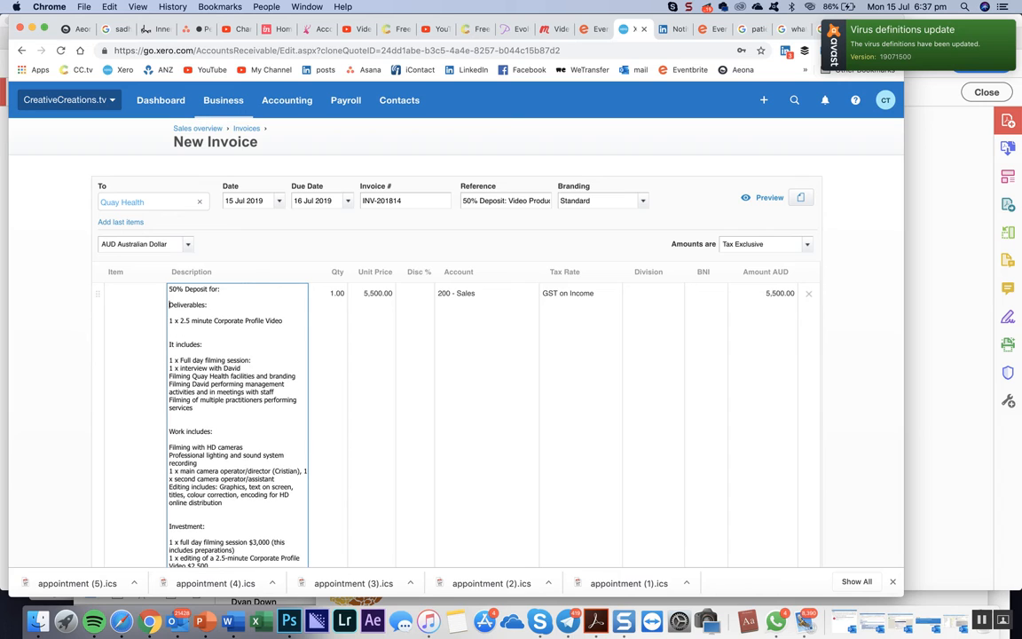
# - Set the unit price of the corporate profile video line to 2,750
pyautogui.click(424, 297)
pyautogui.click(421, 291)
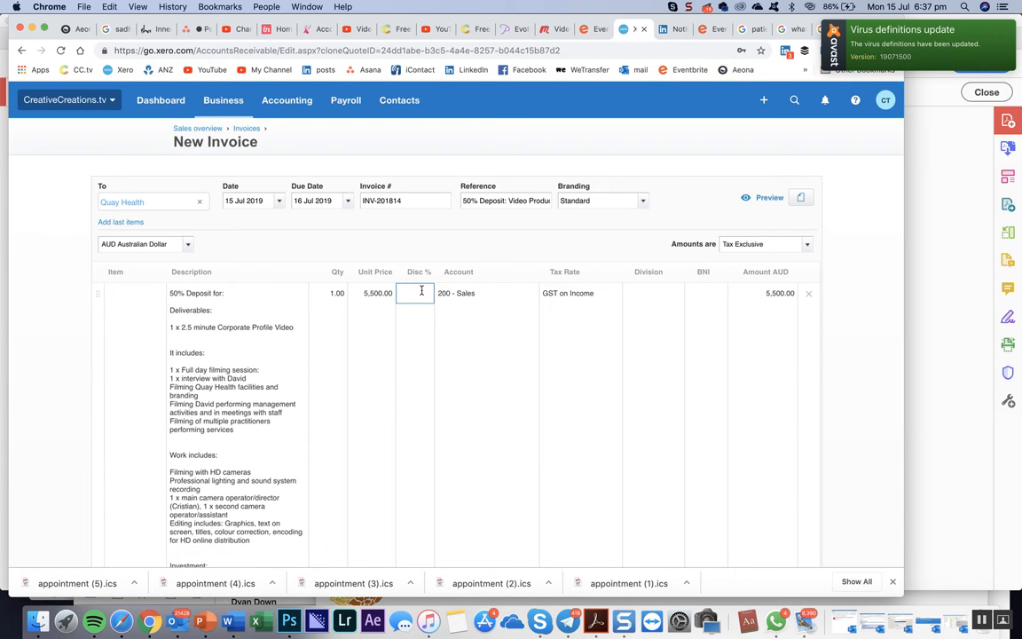
pyautogui.click(368, 293)
pyautogui.click(368, 296)
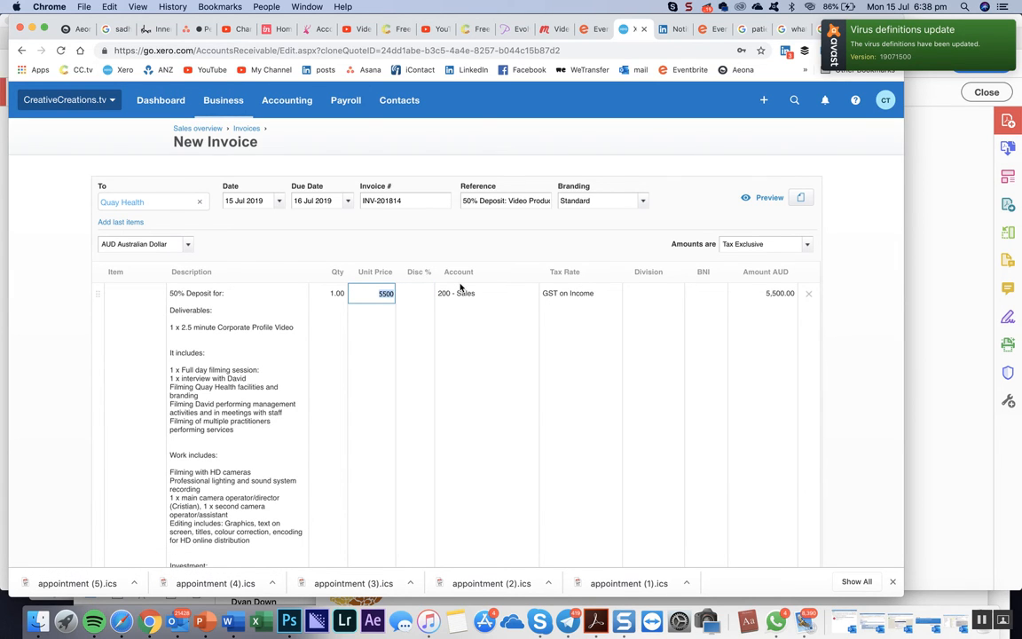
pyautogui.write('2')
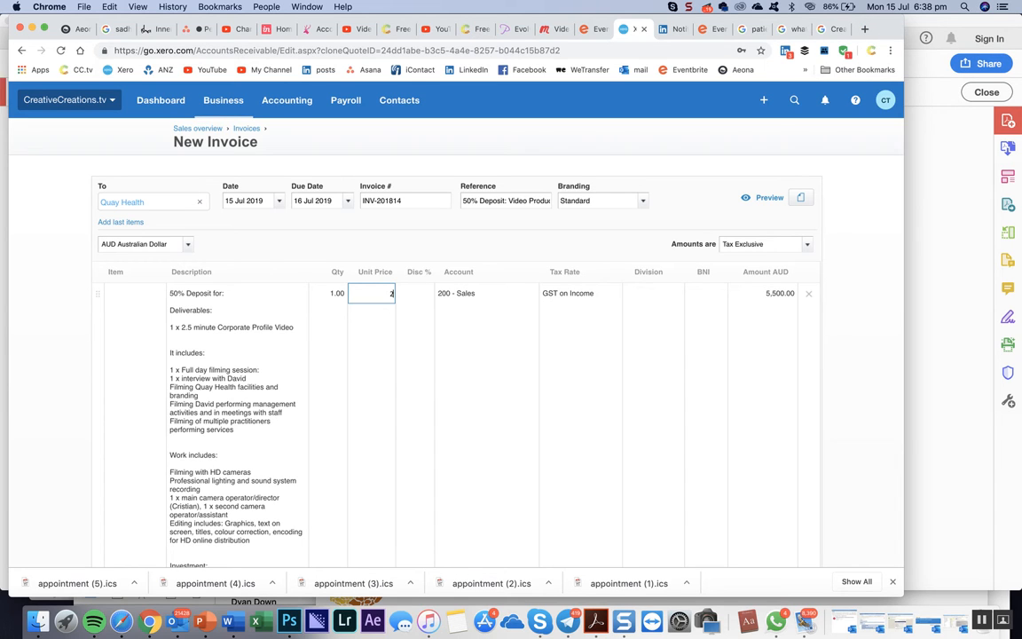
pyautogui.scroll(-5, 610, 333)
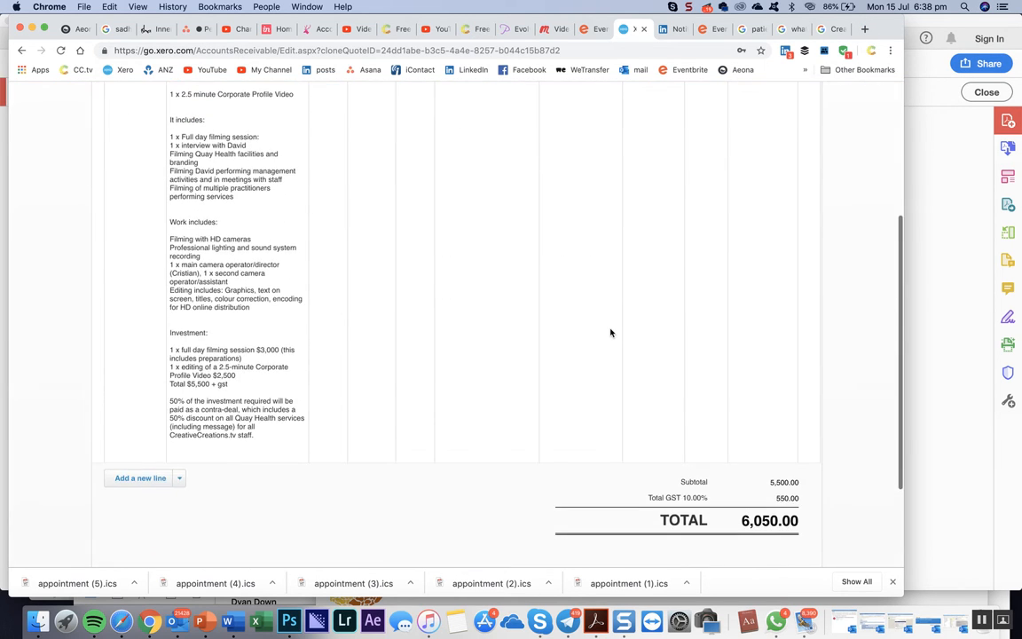
pyautogui.scroll(5, 610, 333)
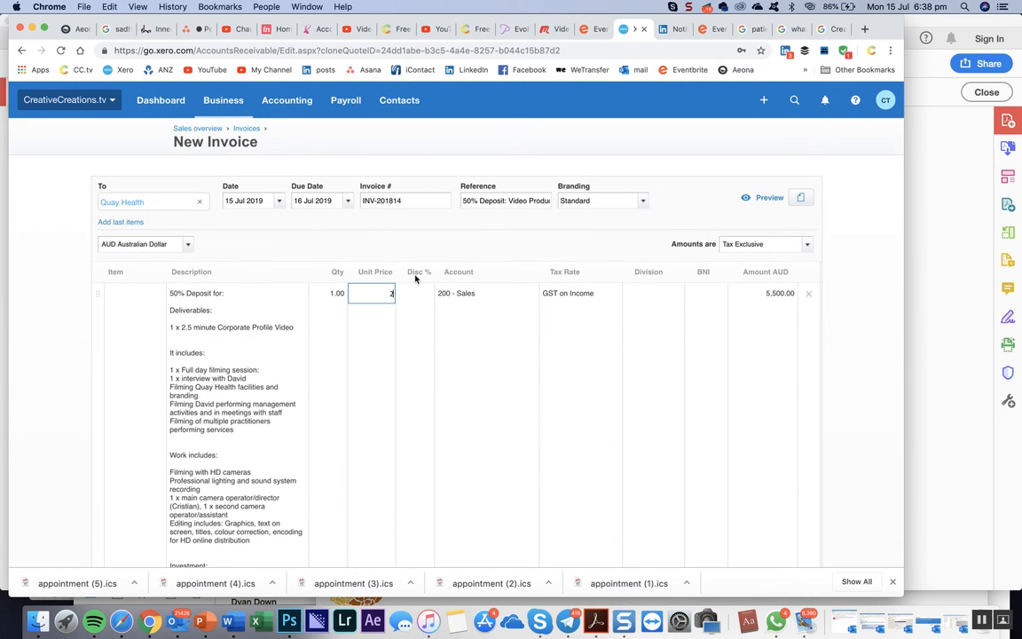
pyautogui.write('750')
pyautogui.click(473, 309)
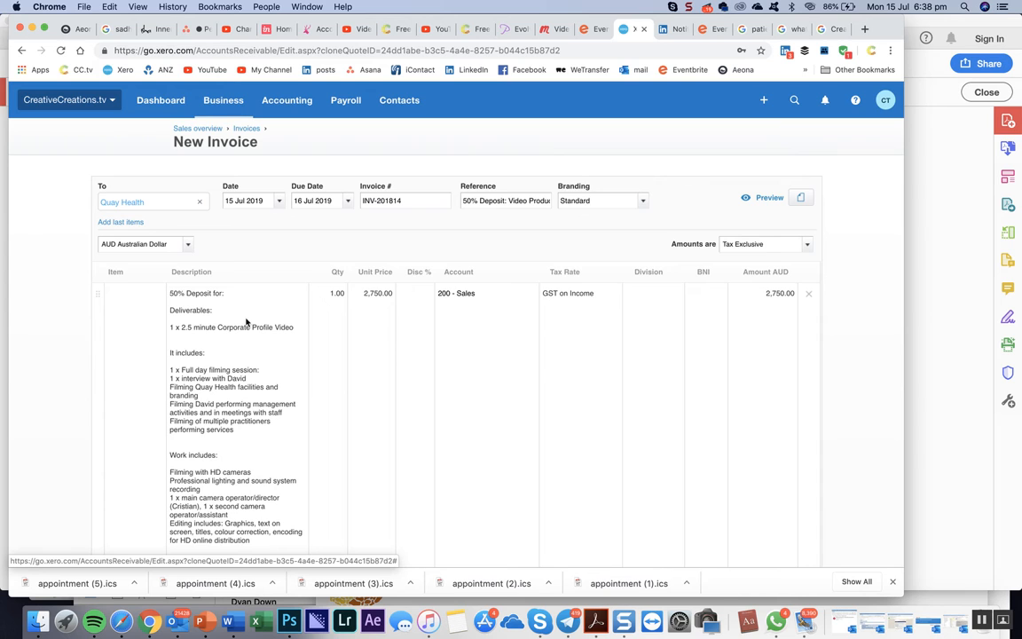
# - Apply a 50% discount to the corporate profile video line and review the invoice
pyautogui.scroll(-10, 540, 417)
pyautogui.scroll(10, 543, 418)
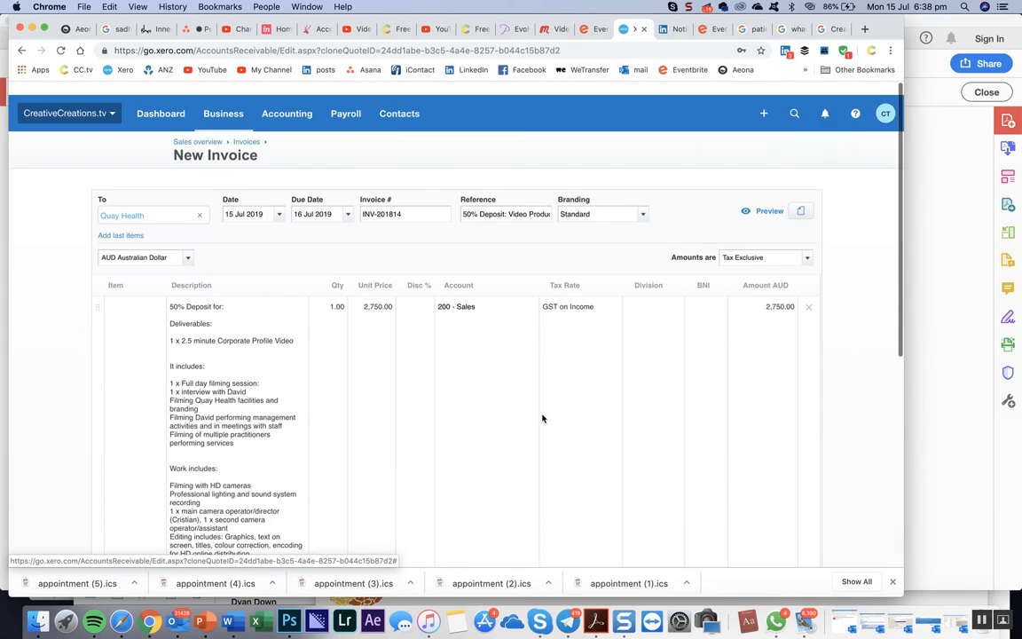
pyautogui.click(425, 293)
pyautogui.write('50')
pyautogui.click(493, 334)
pyautogui.scroll(-5, 493, 334)
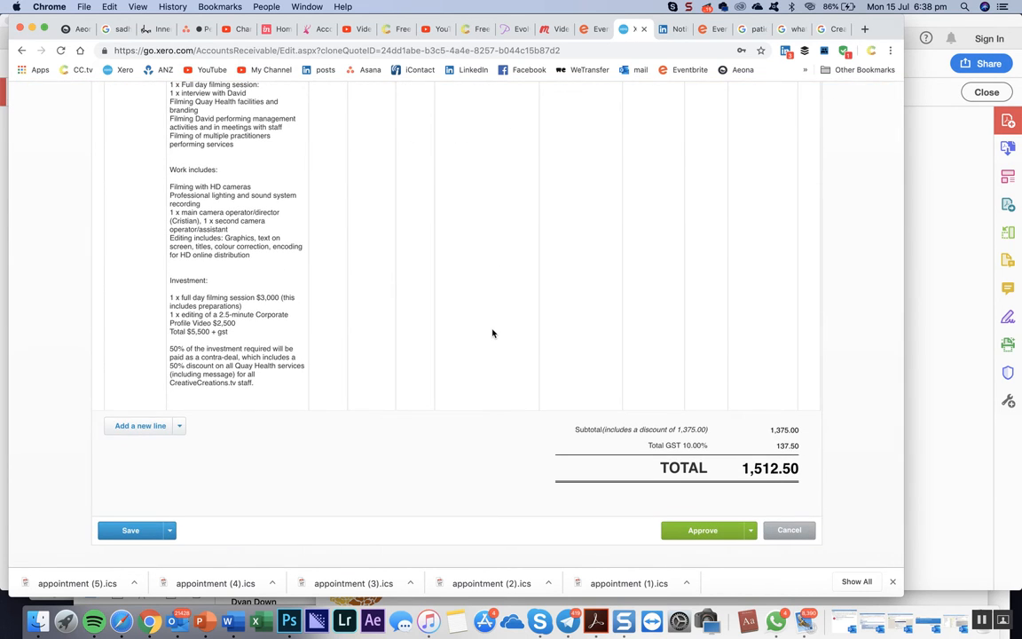
pyautogui.scroll(5, 493, 333)
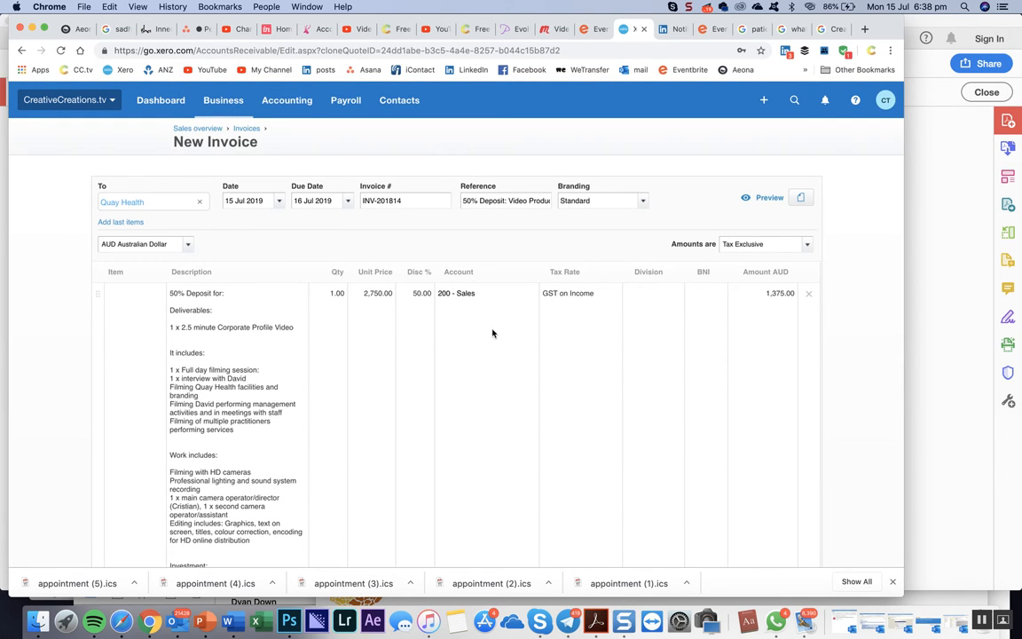
pyautogui.scroll(-4, 493, 334)
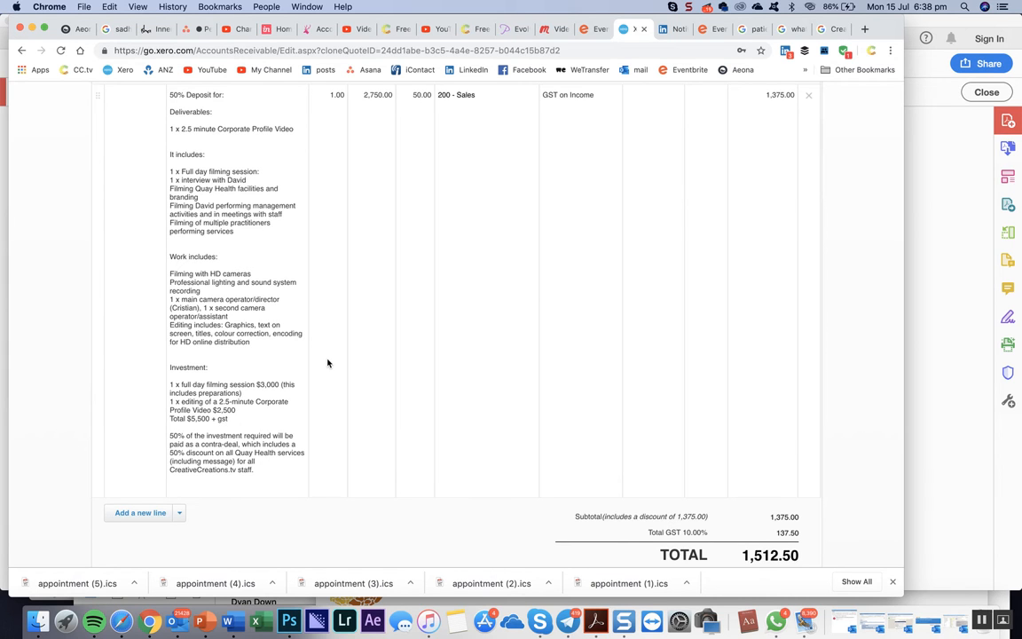
pyautogui.scroll(5, 327, 363)
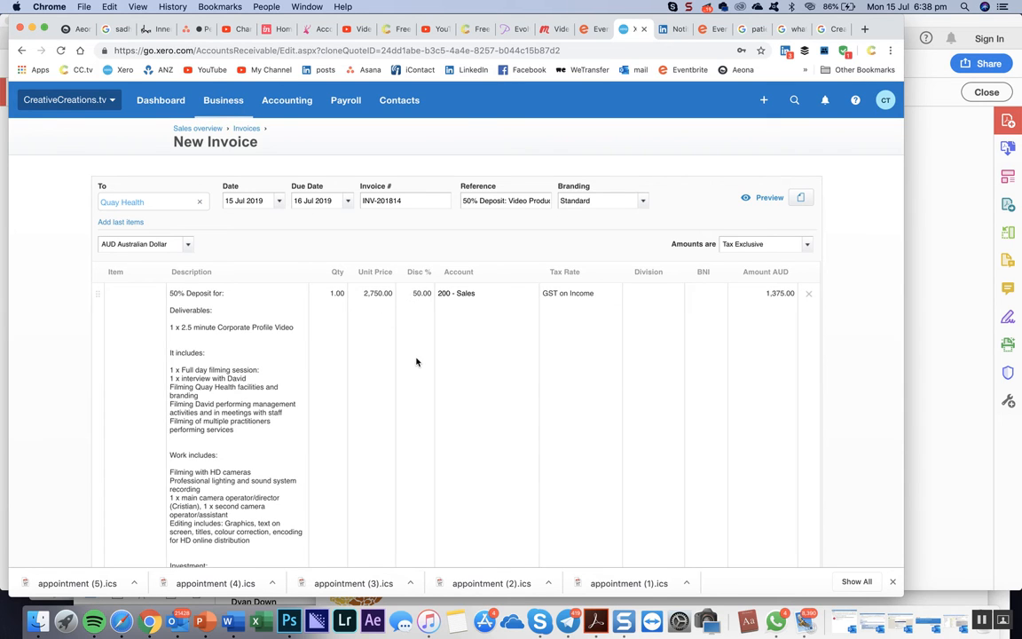
# - Add a new invoice line with the description "2 x seats to the workshop in July"
pyautogui.scroll(-10, 416, 361)
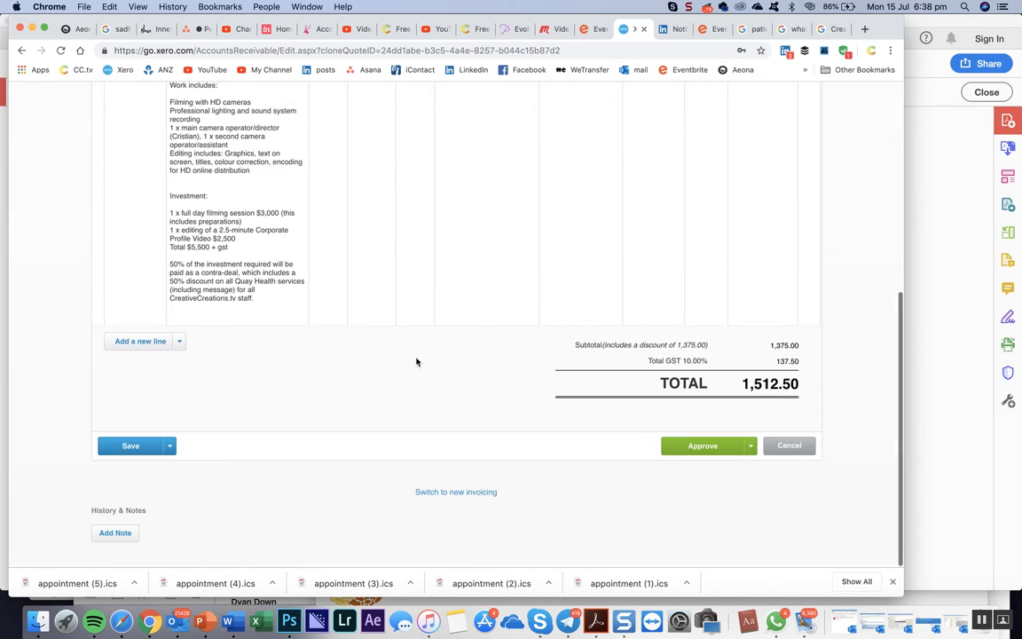
pyautogui.click(122, 343)
pyautogui.click(195, 338)
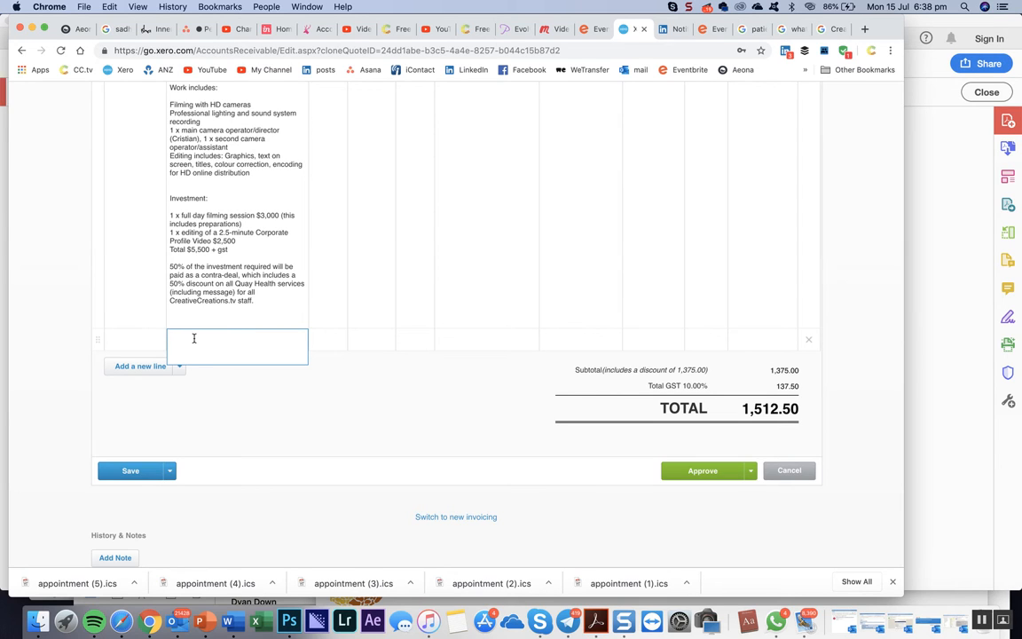
pyautogui.write('2 x ticke')
pyautogui.press('super+Tab')
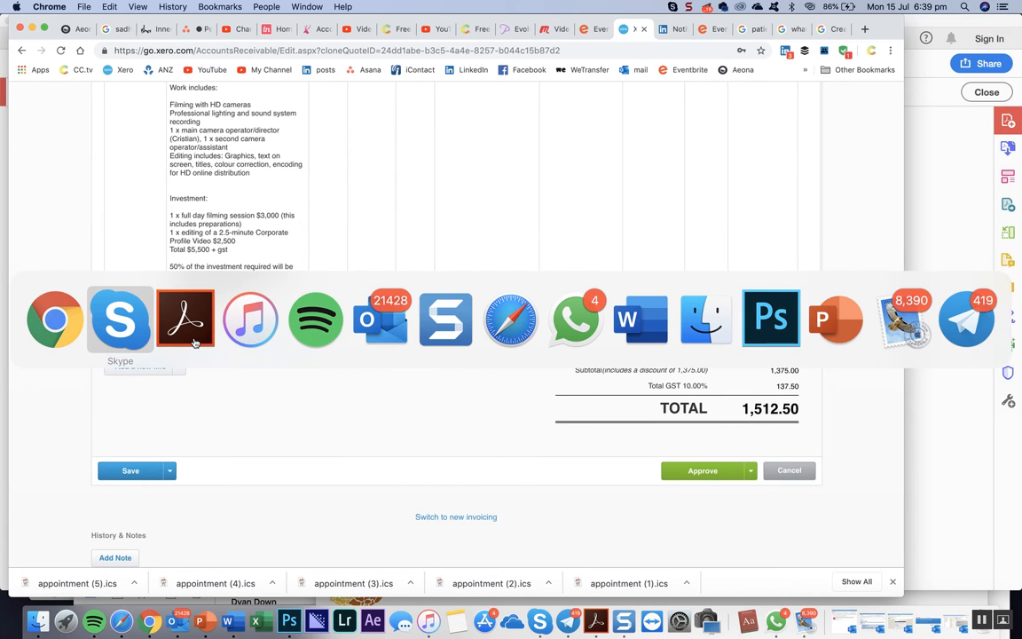
pyautogui.press('super+shift+Tab')
pyautogui.doubleClick(190, 336)
pyautogui.write('seats to the w')
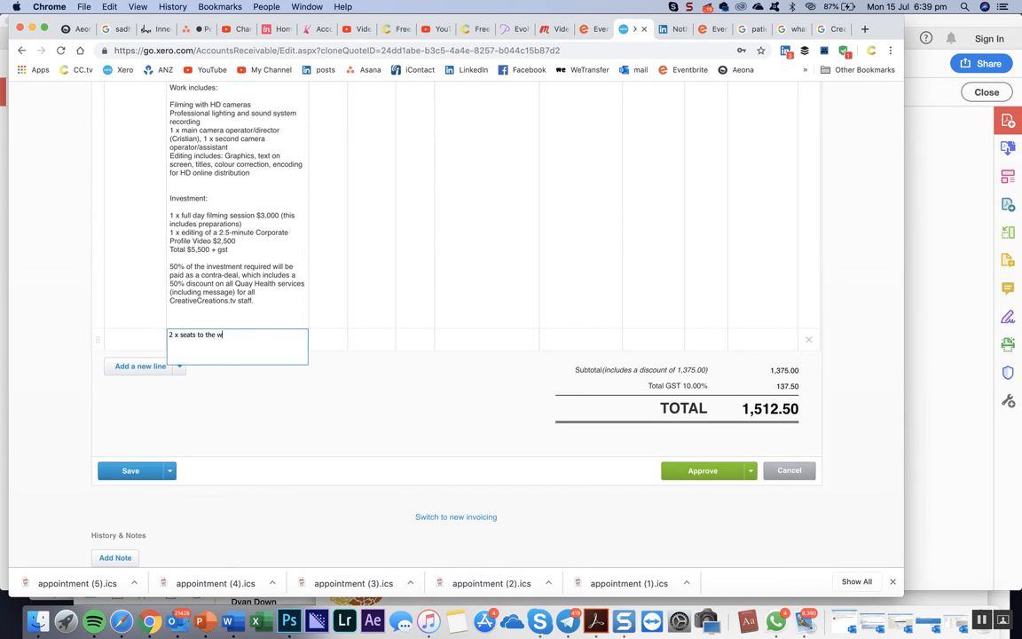
pyautogui.write('orkshop[ on')
pyautogui.press('BackSpace')
pyautogui.write('in July')
# - Insert "50% Deposit for:" above the workshop seats text in the new line's description, followed by a blank line
pyautogui.scroll(5, 355, 292)
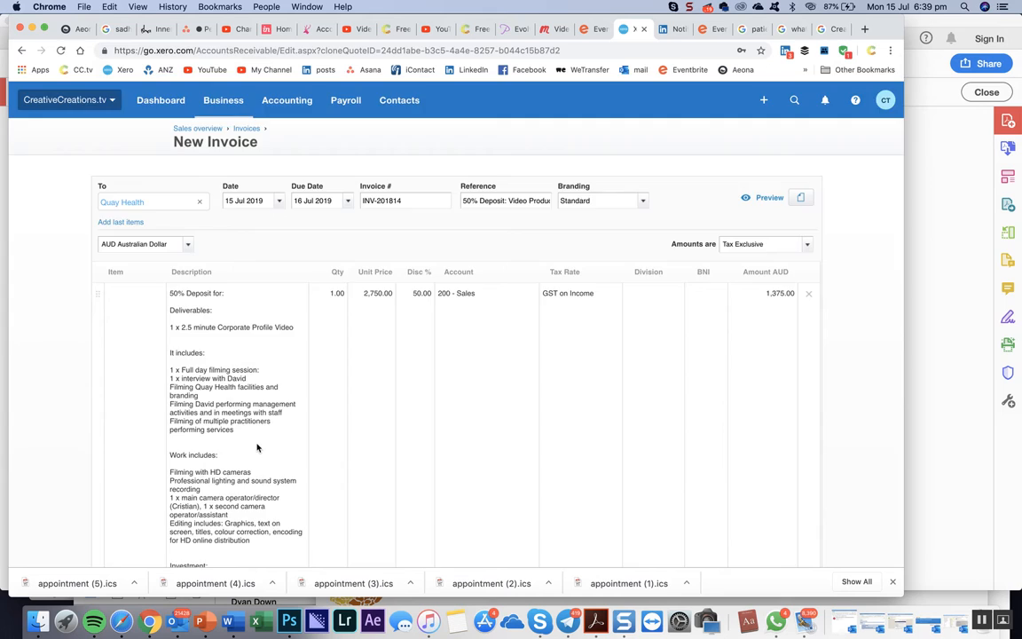
pyautogui.scroll(-5, 257, 447)
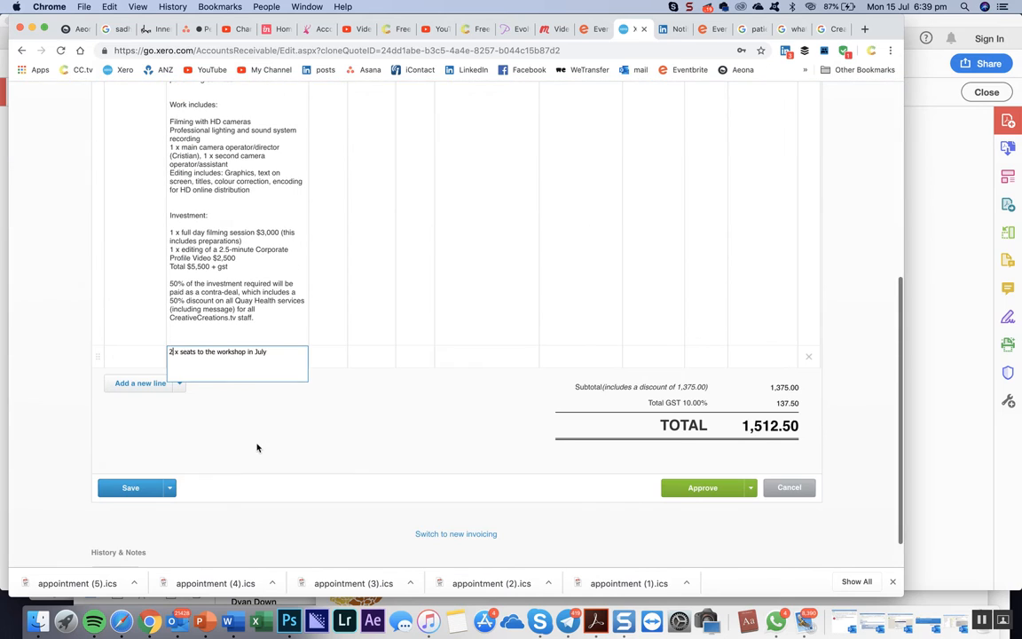
pyautogui.click(169, 351)
pyautogui.write('50% ')
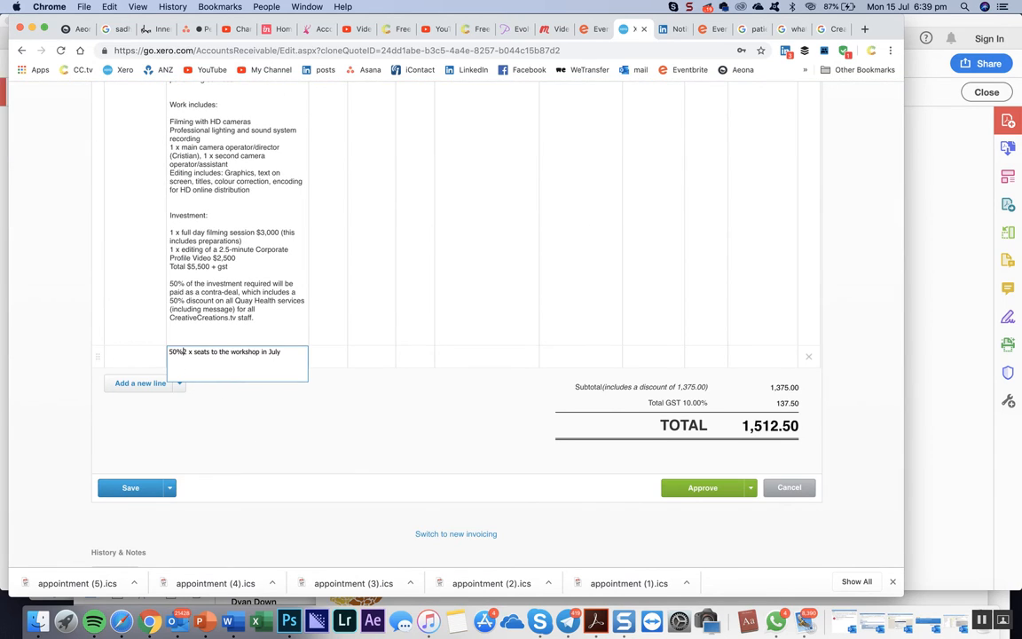
pyautogui.write('Dep')
pyautogui.press('BackSpace')
pyautogui.write('osit for :')
pyautogui.press('Return')
pyautogui.press('Return')
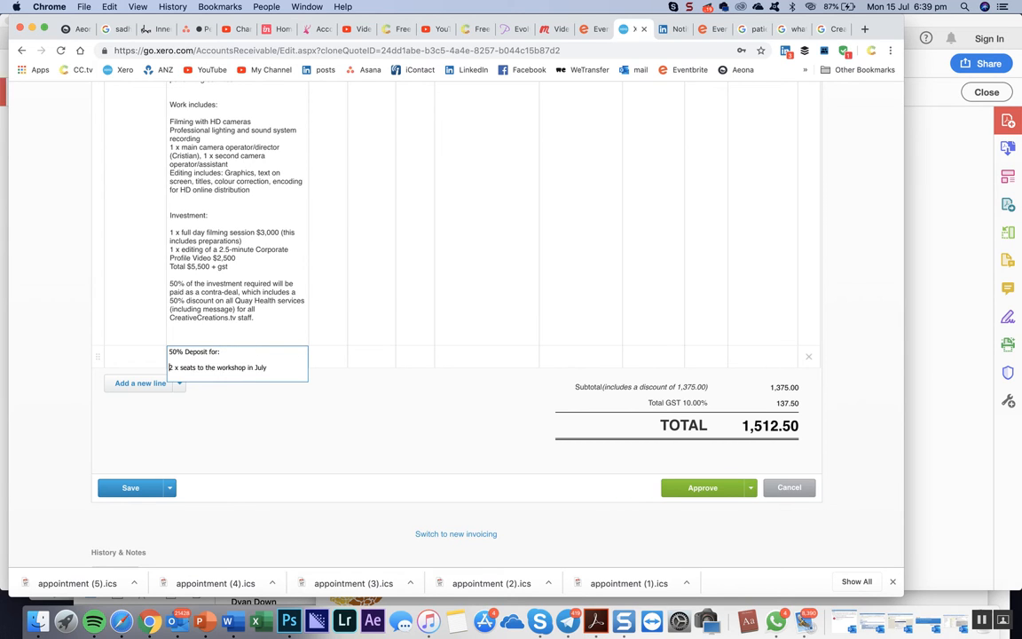
# - Extend the workshop seats description with the sentence "Each seat is $150 + gst"
pyautogui.click(268, 367)
pyautogui.write('. Each ticket is')
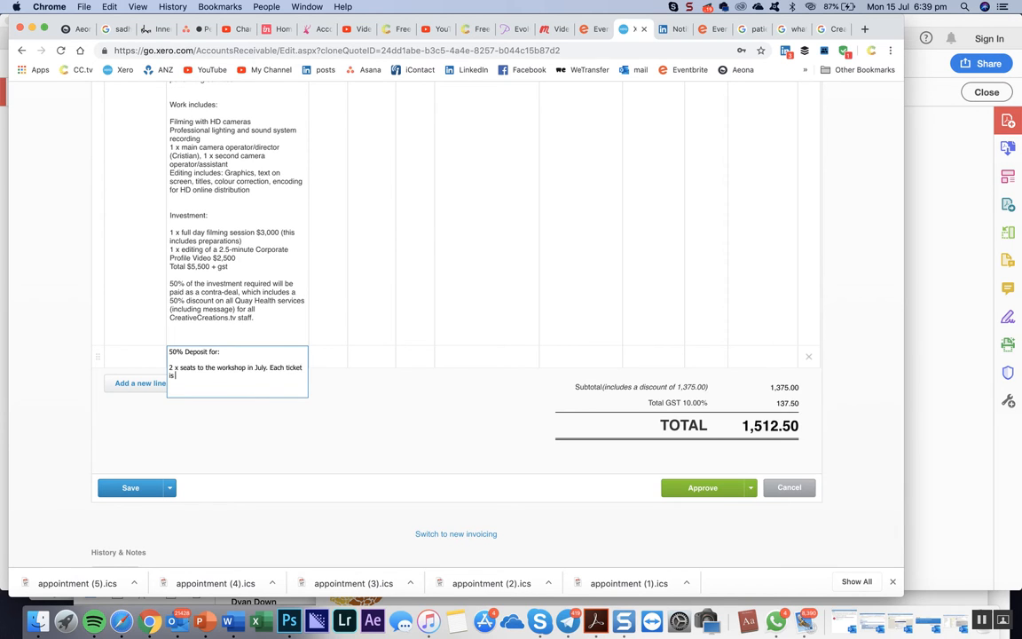
pyautogui.write('t')
pyautogui.press('BackSpace')
pyautogui.press('BackSpace')
pyautogui.press('BackSpace')
pyautogui.press('BackSpace')
pyautogui.press('BackSpace')
pyautogui.press('BackSpace')
pyautogui.write('seat is $1509 + gst')
# - Add a separate paragraph "50% of this cost will be paid as a contra-deal" to the workshop seats description
pyautogui.press('Return')
pyautogui.press('Return')
pyautogui.write('50%')
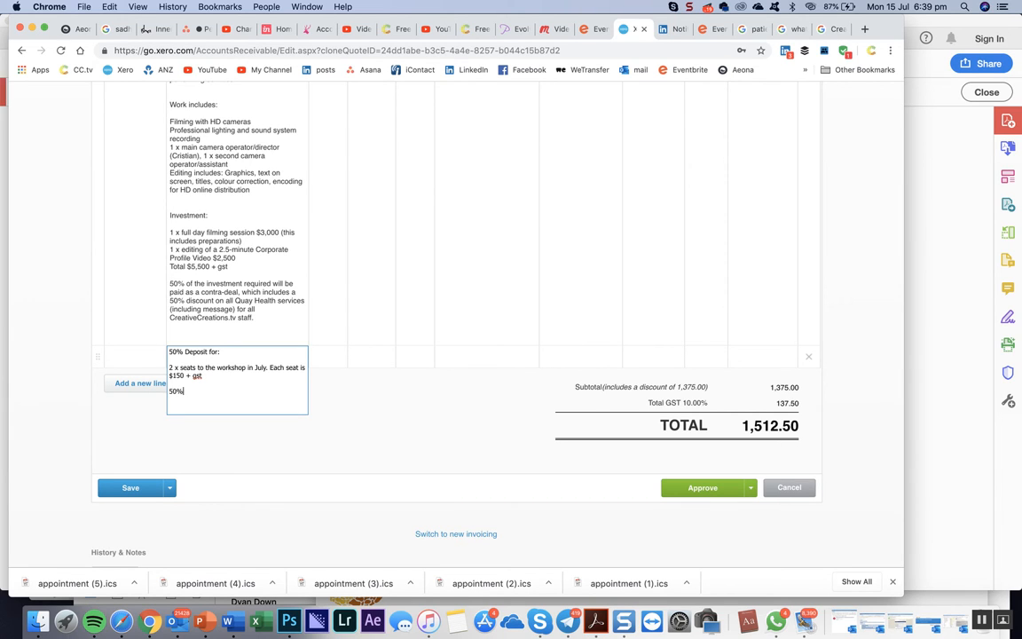
pyautogui.write(' of the invest')
pyautogui.moveTo(229, 392); pyautogui.dragTo(195, 394)
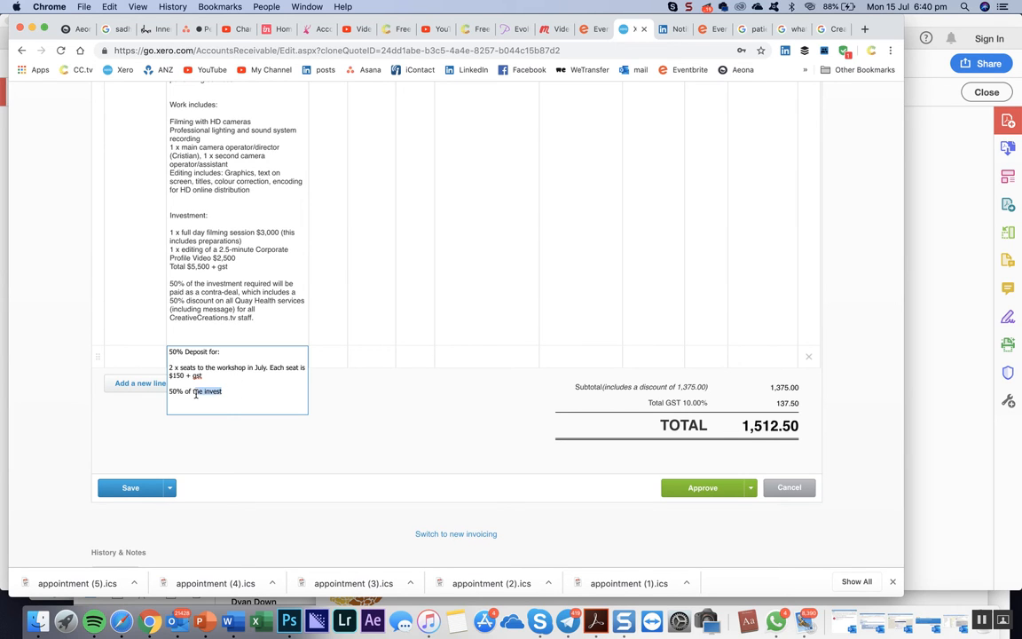
pyautogui.write('his cost')
pyautogui.write('ill be paid as a contra-deal')
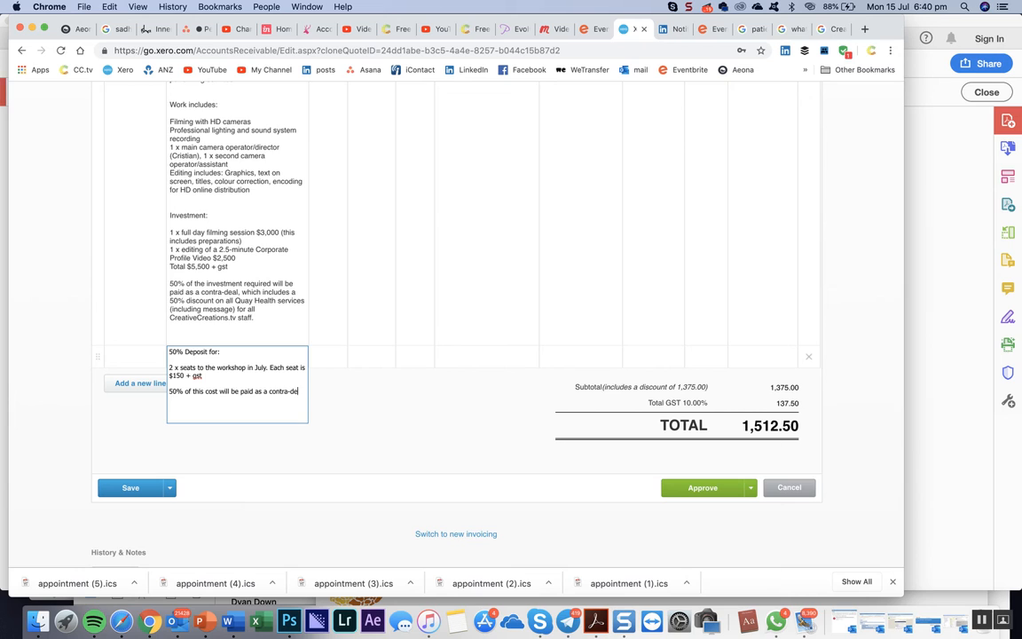
# - Set the workshop seats line's quantity to 2
pyautogui.click(317, 357)
pyautogui.click(322, 358)
pyautogui.scroll(5, 322, 358)
pyautogui.scroll(-6, 322, 359)
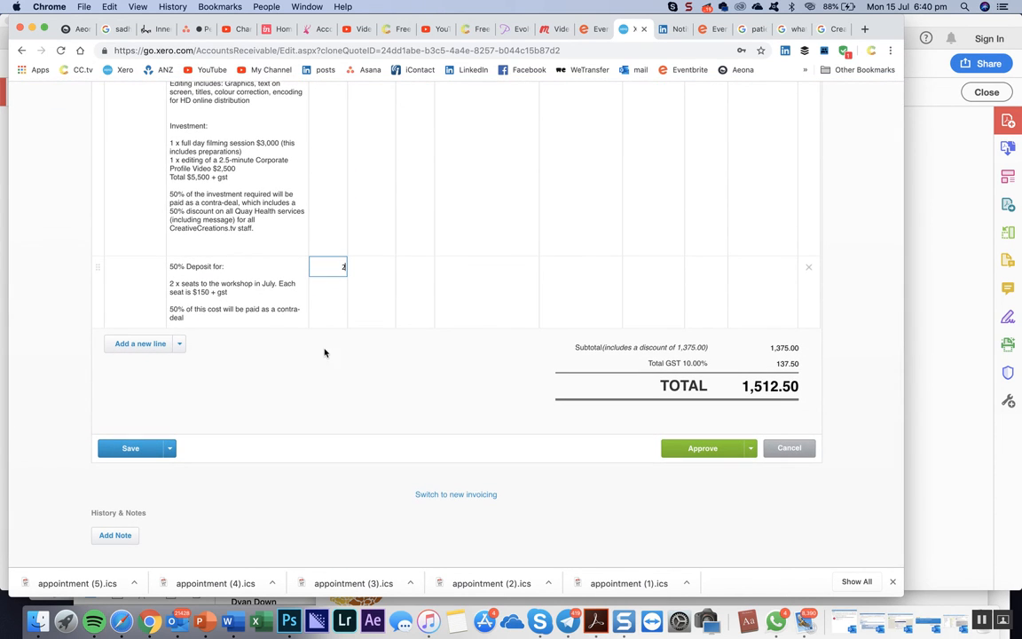
pyautogui.write('2')
# - Set the workshop seats line's unit price to 37.5
pyautogui.click(364, 266)
pyautogui.scroll(5, 365, 266)
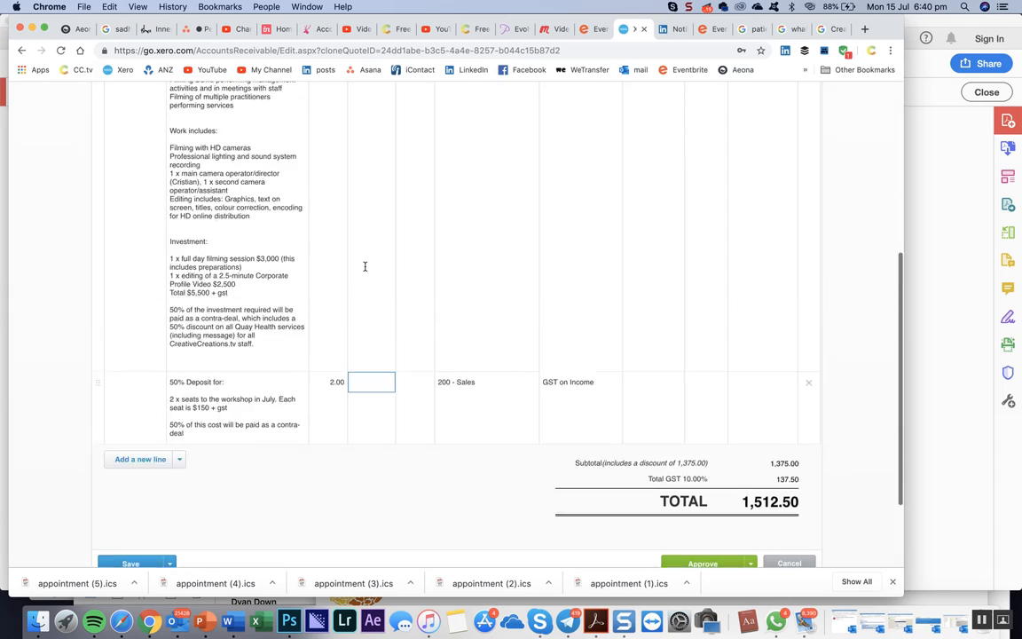
pyautogui.scroll(-5, 365, 267)
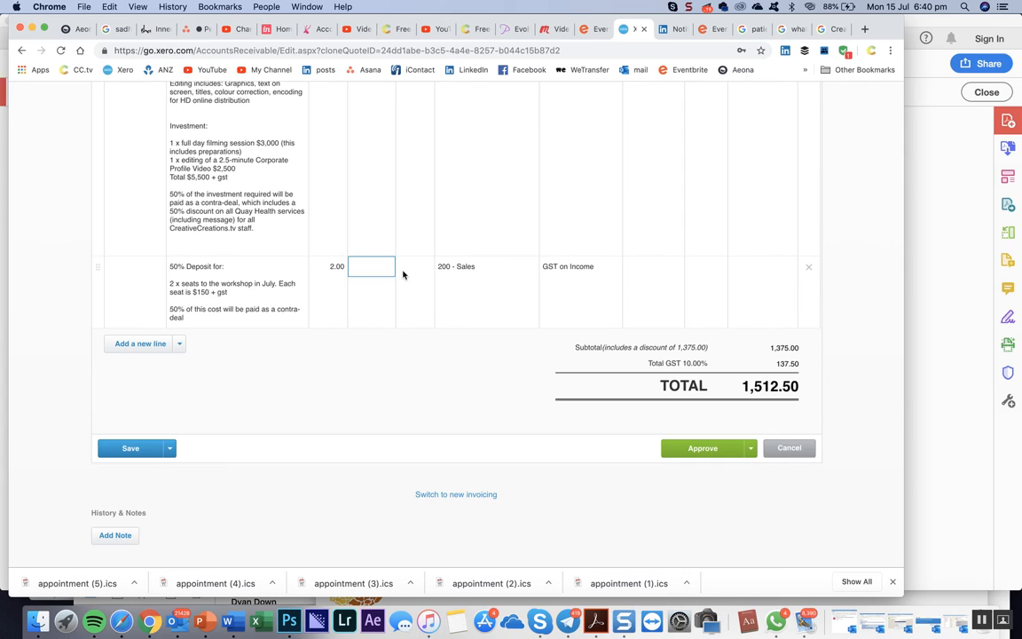
pyautogui.write('37.5')
pyautogui.click(426, 271)
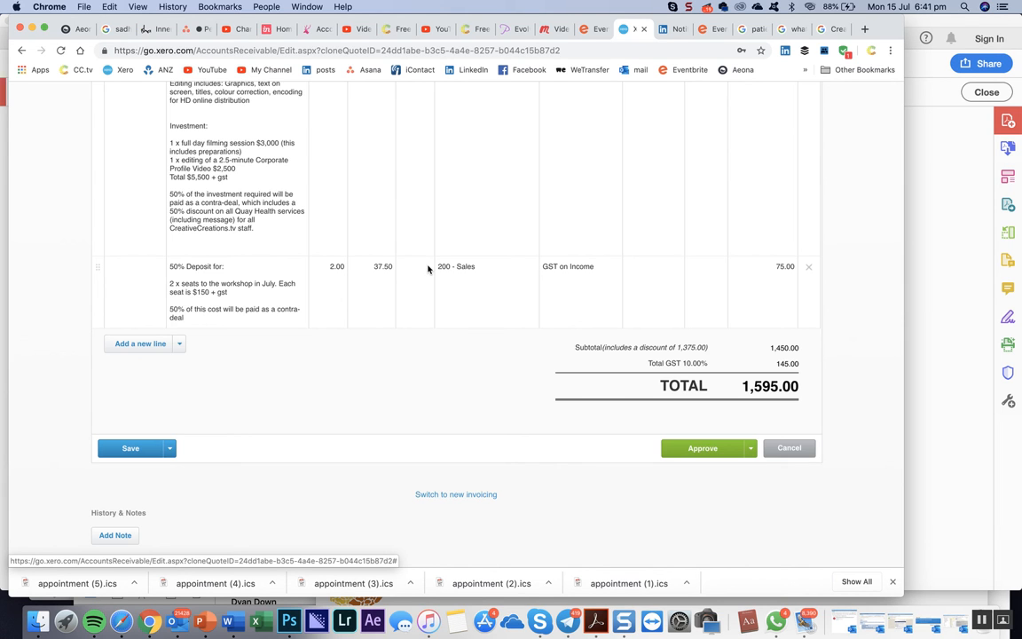
# - Check the corporate profile video line's pricing and change the workshop seats line's unit price to 75
pyautogui.scroll(10, 428, 269)
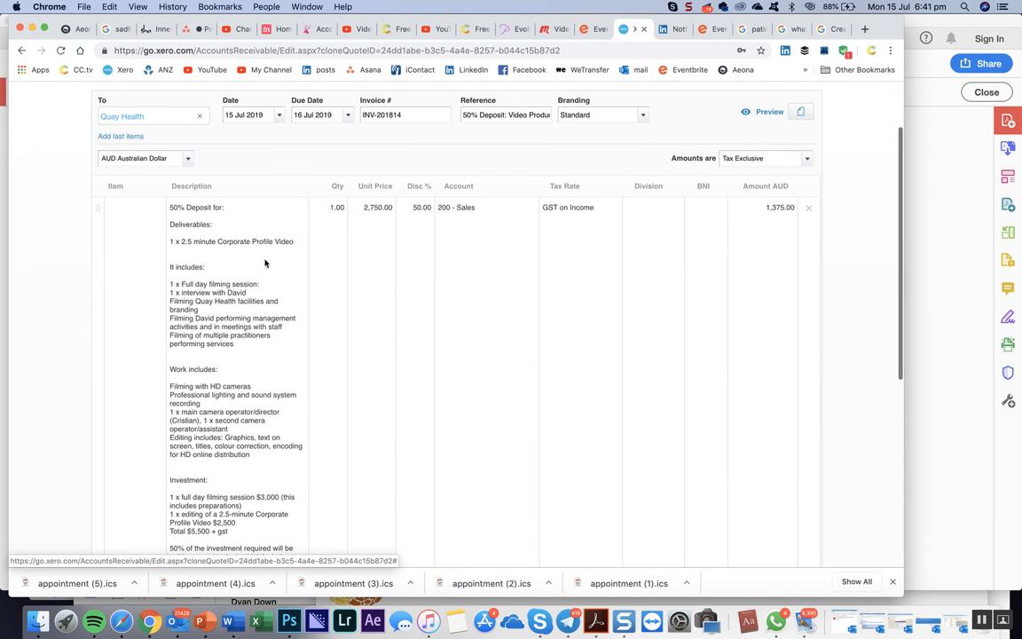
pyautogui.scroll(-3, 235, 324)
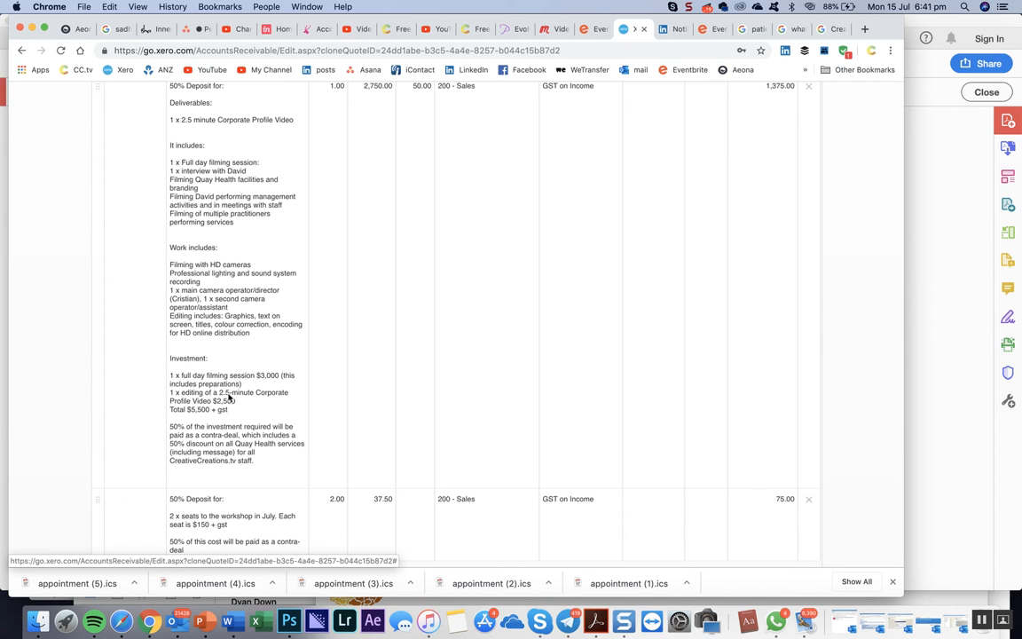
pyautogui.scroll(5, 219, 266)
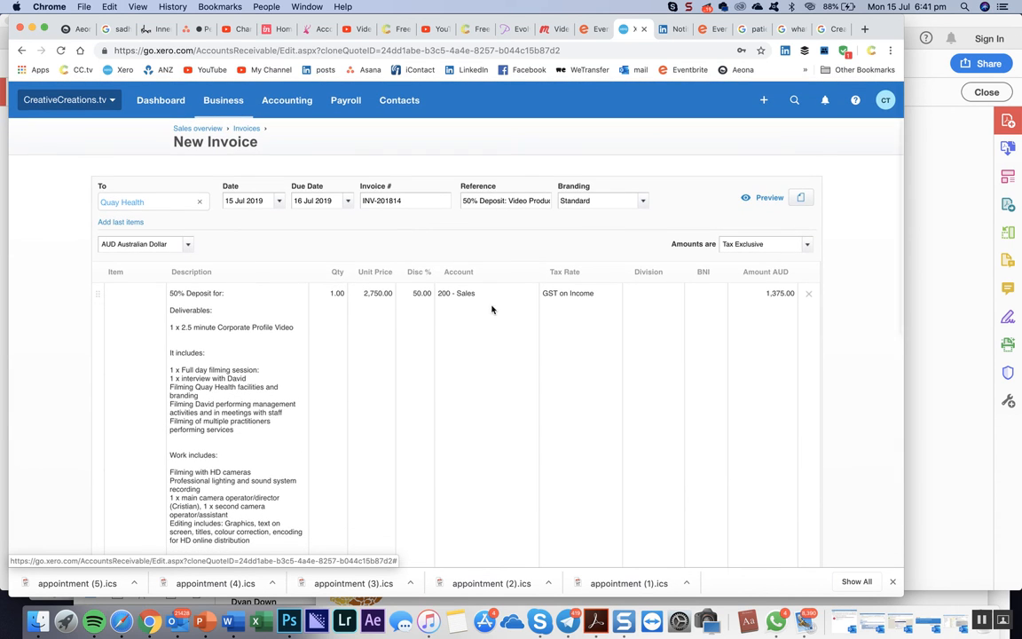
pyautogui.scroll(-5, 417, 353)
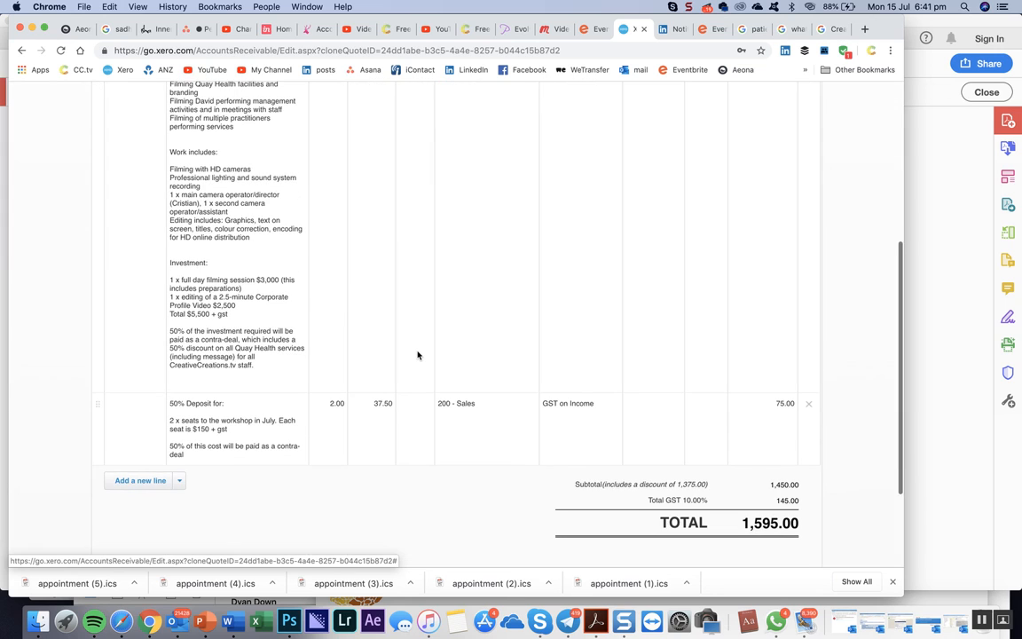
pyautogui.click(412, 405)
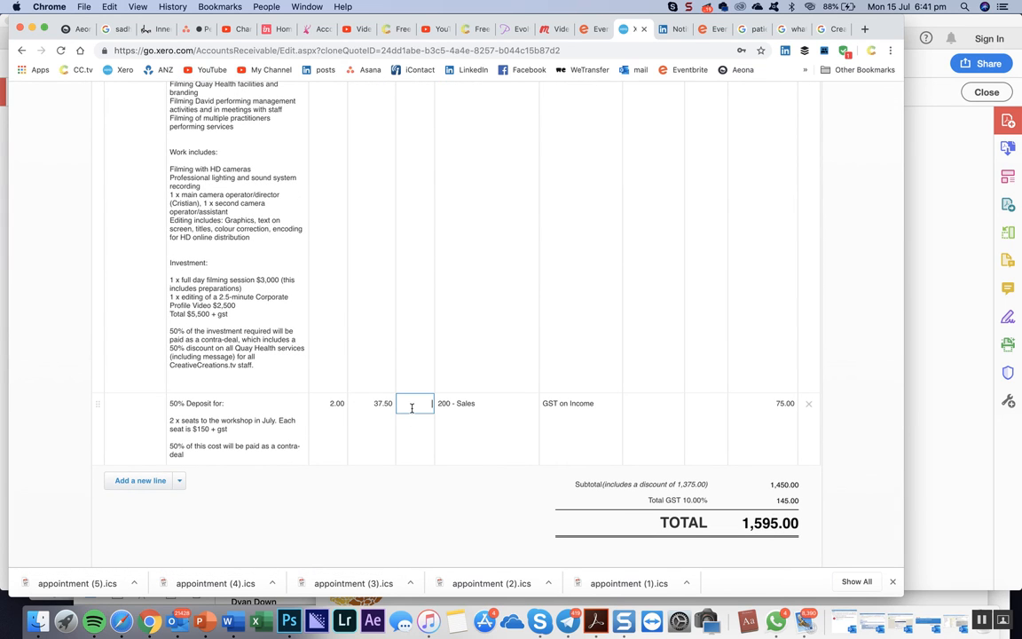
pyautogui.click(364, 403)
pyautogui.write('75')
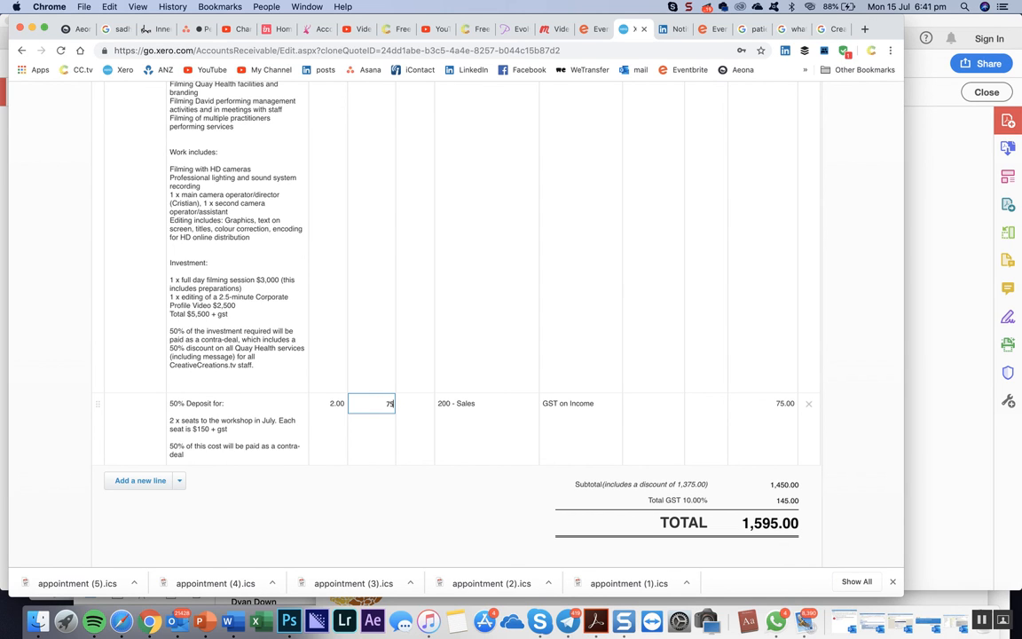
# - Apply a 50% discount to the workshop seats line
pyautogui.click(411, 409)
pyautogui.click(416, 402)
pyautogui.write('50')
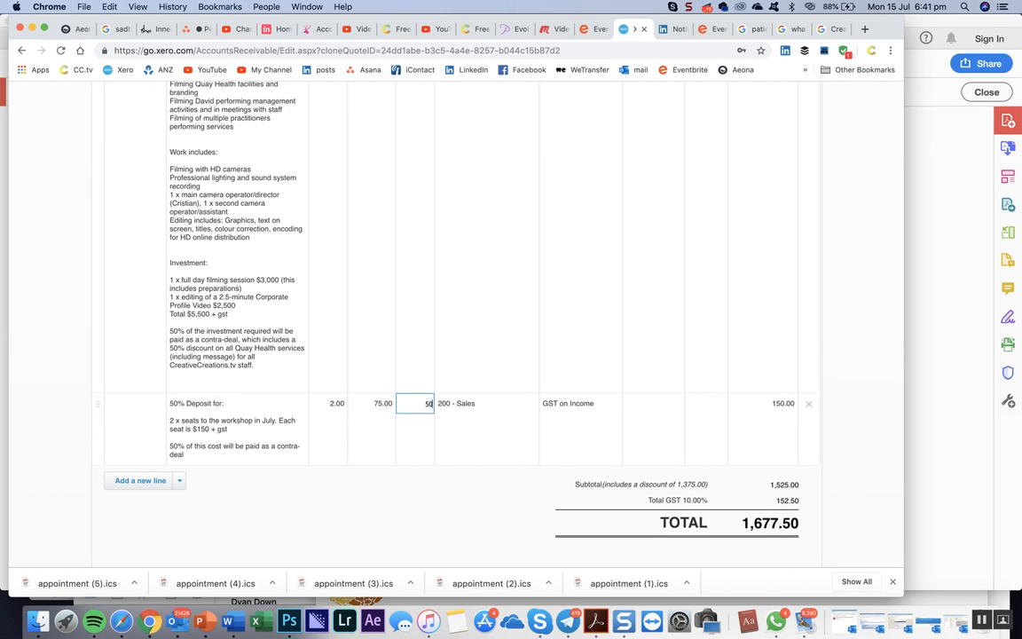
pyautogui.click(477, 404)
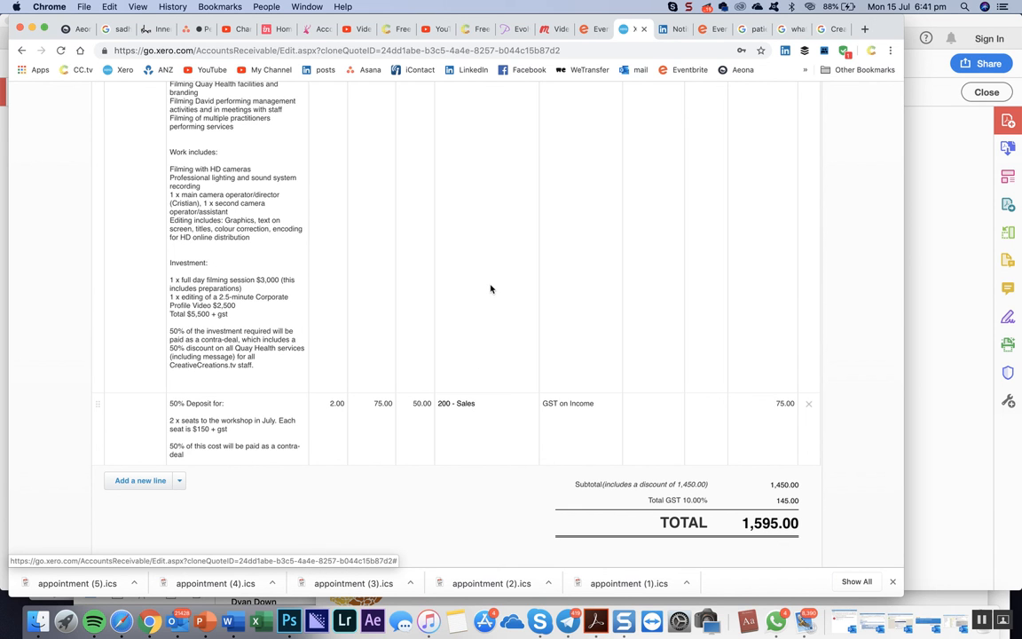
# - Review the quantities, unit prices, discounts and total across the corporate profile video and workshop seats lines
pyautogui.scroll(-3, 491, 288)
pyautogui.scroll(15, 491, 288)
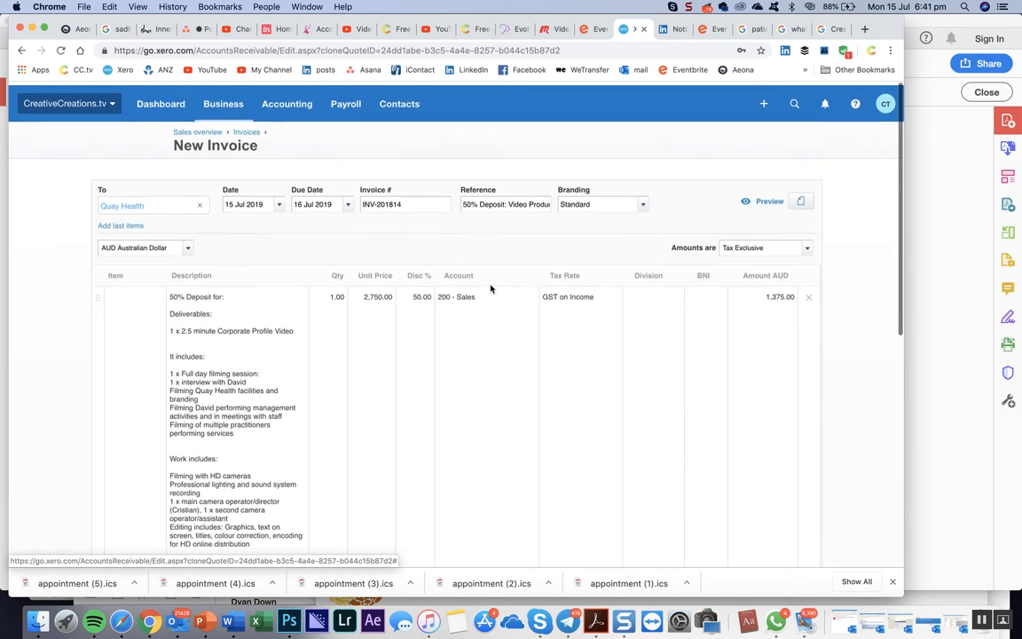
pyautogui.scroll(-2, 491, 288)
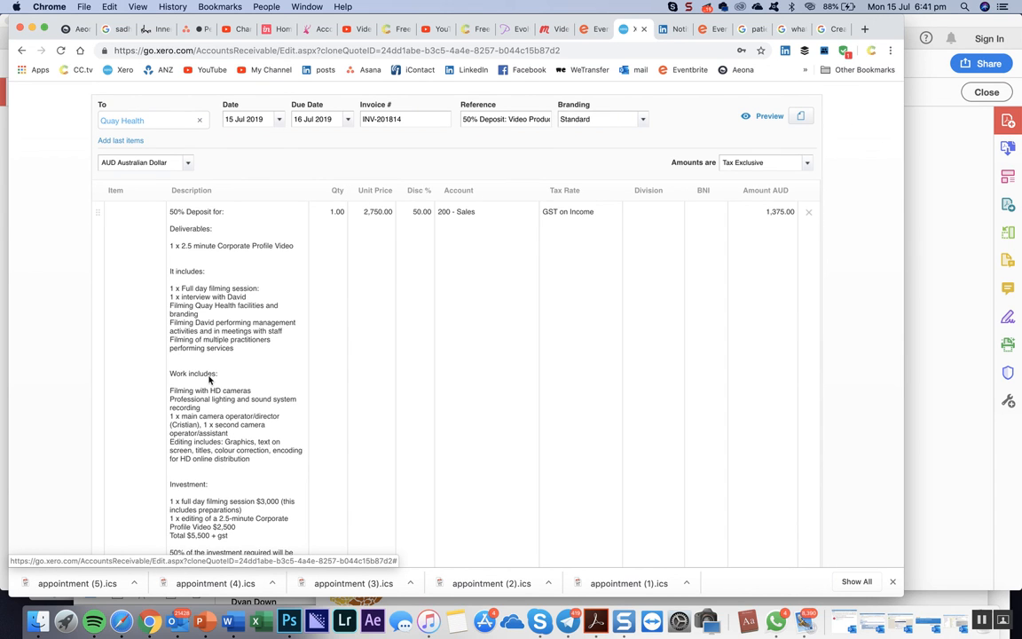
pyautogui.scroll(-5, 209, 379)
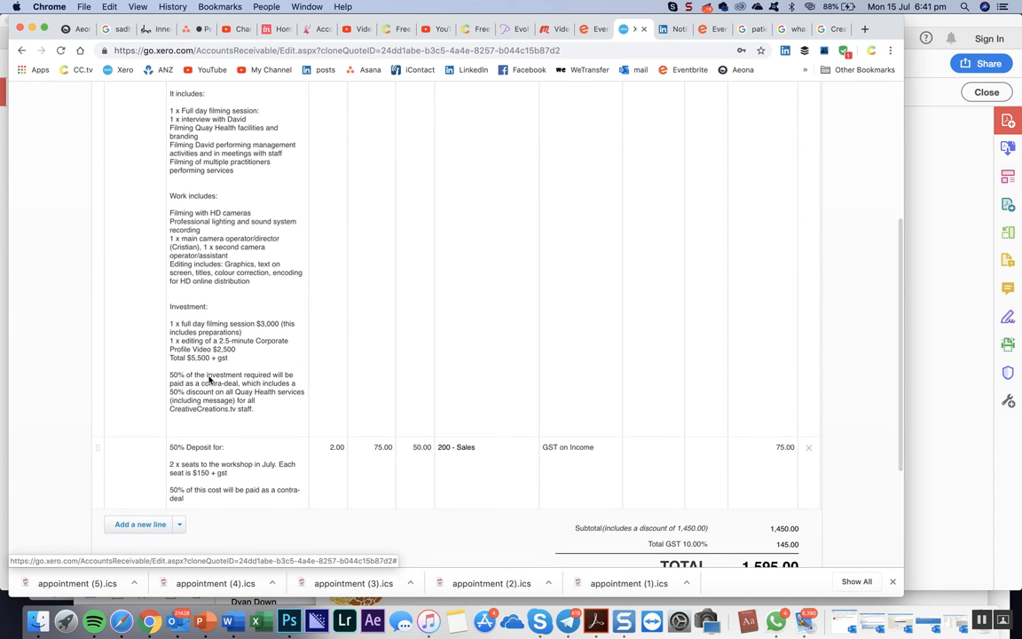
pyautogui.scroll(-2, 204, 371)
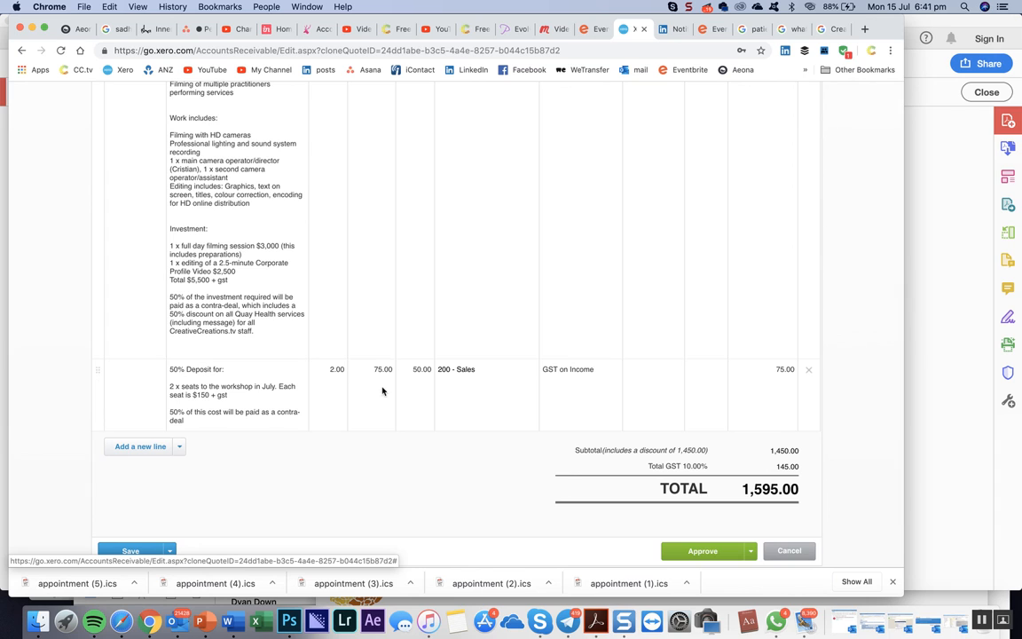
pyautogui.click(327, 365)
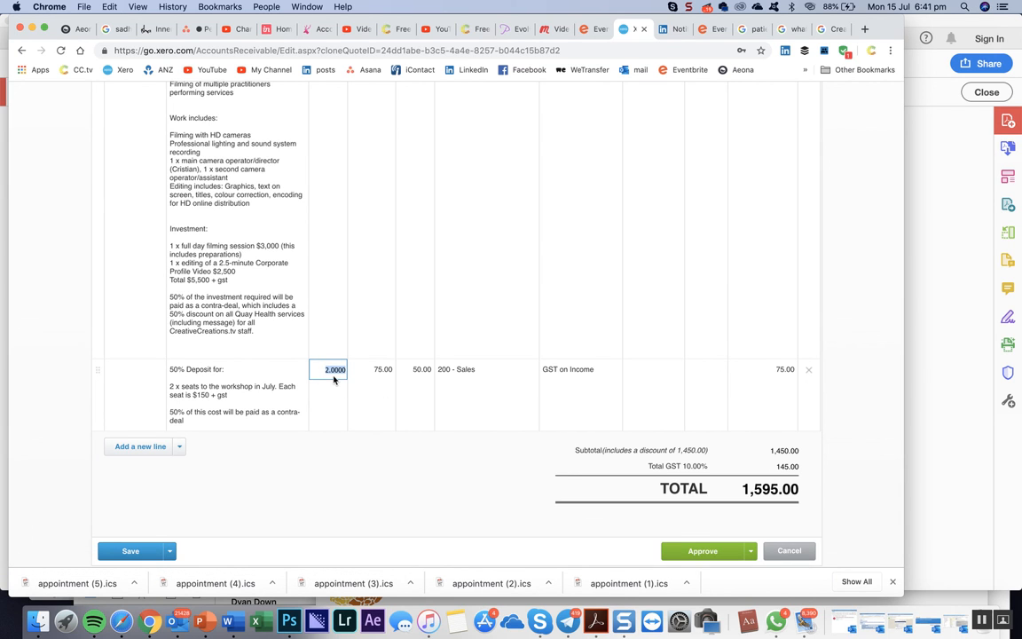
pyautogui.scroll(8, 334, 380)
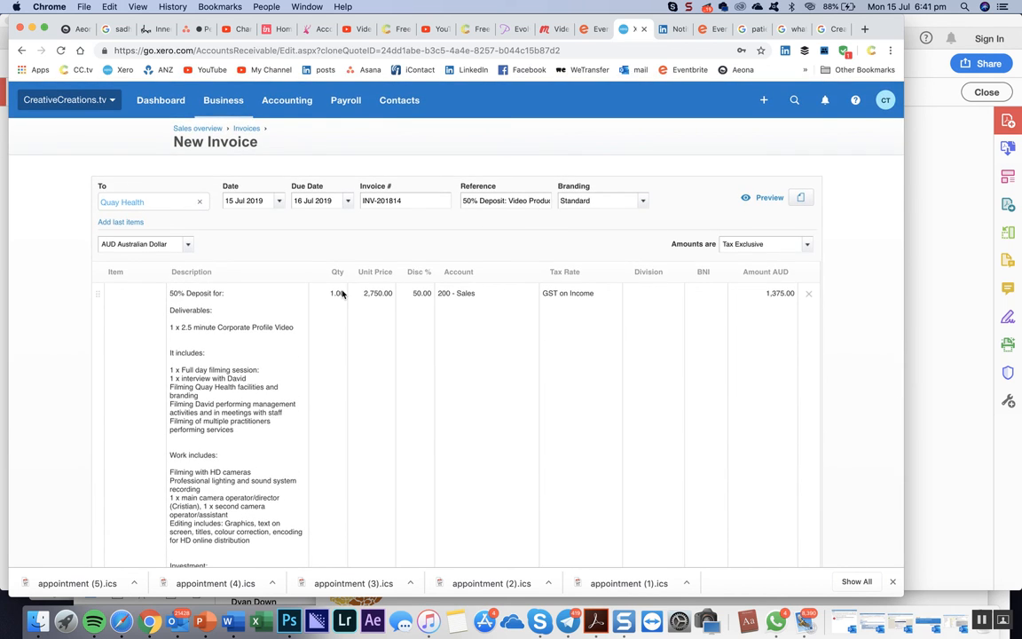
pyautogui.scroll(-8, 342, 294)
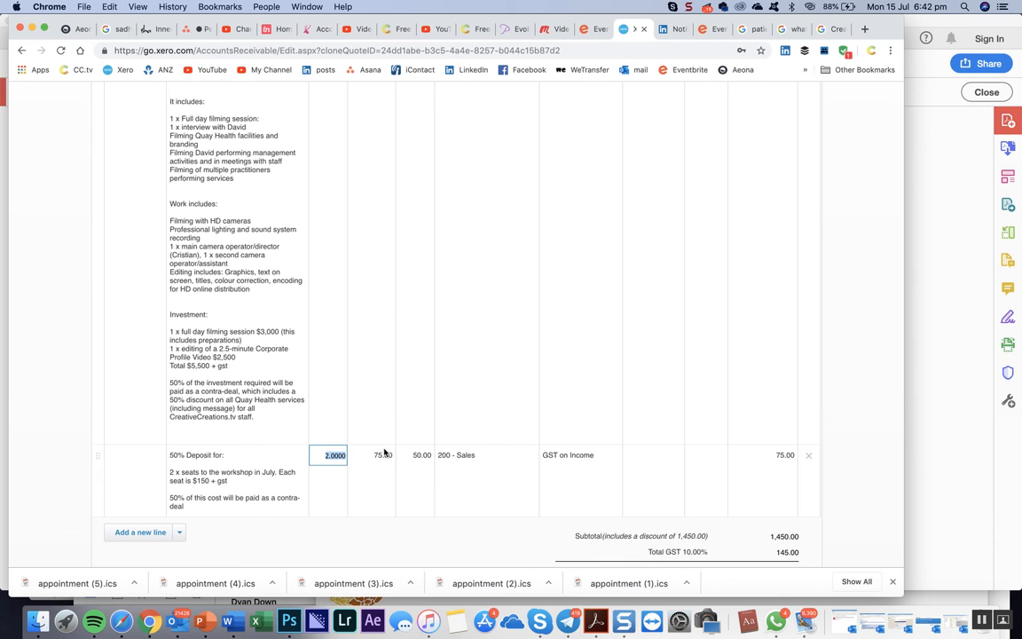
pyautogui.scroll(3, 385, 452)
pyautogui.scroll(-4, 357, 288)
pyautogui.scroll(5, 355, 285)
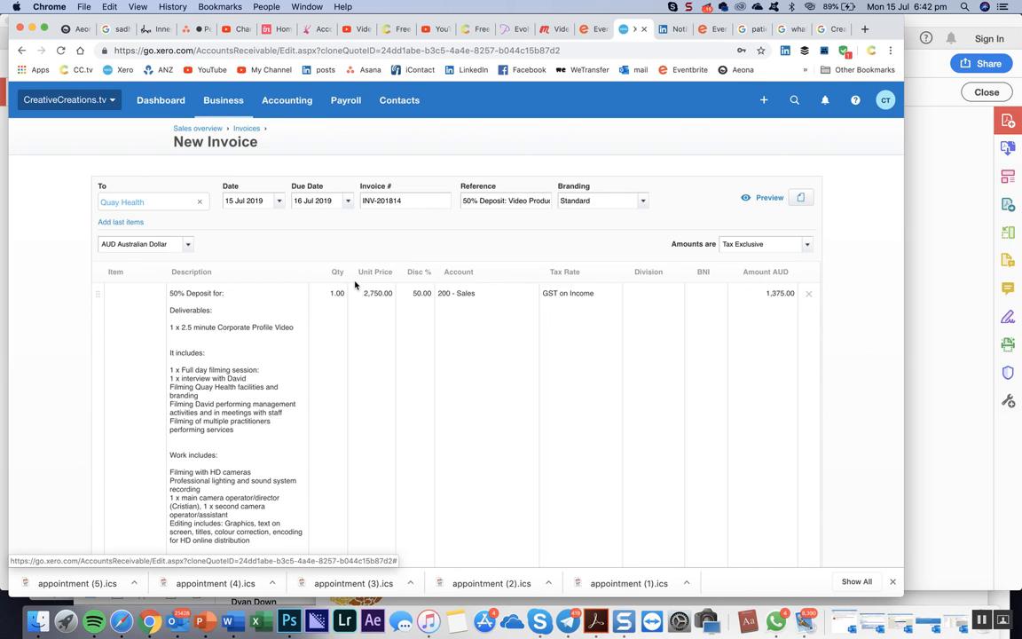
pyautogui.click(691, 6)
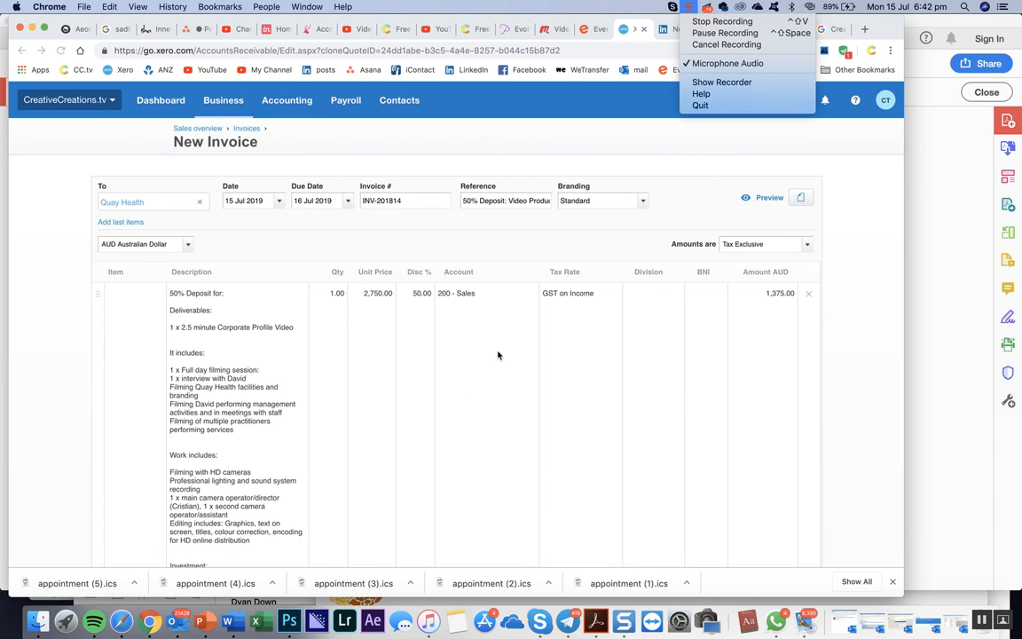